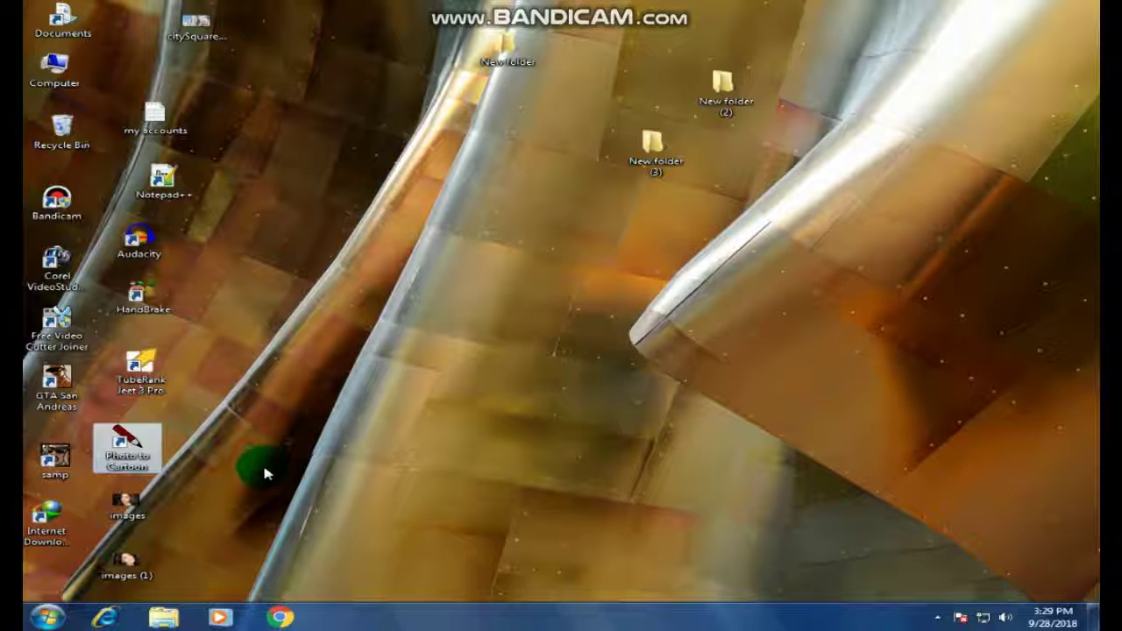
Step: Launch Photo to Cartoon, glance through its Help options, and move its window into place
{"action": "double_click", "coordinate": [149, 450]}
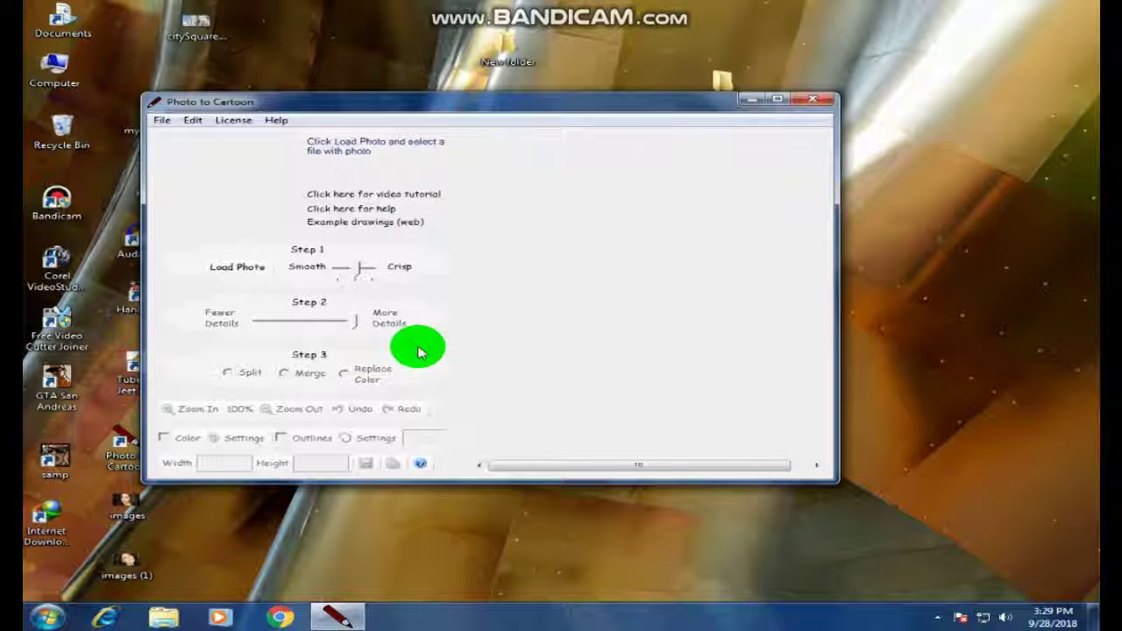
{"action": "left_click_drag", "start_coordinate": [462, 104], "coordinate": [589, 116]}
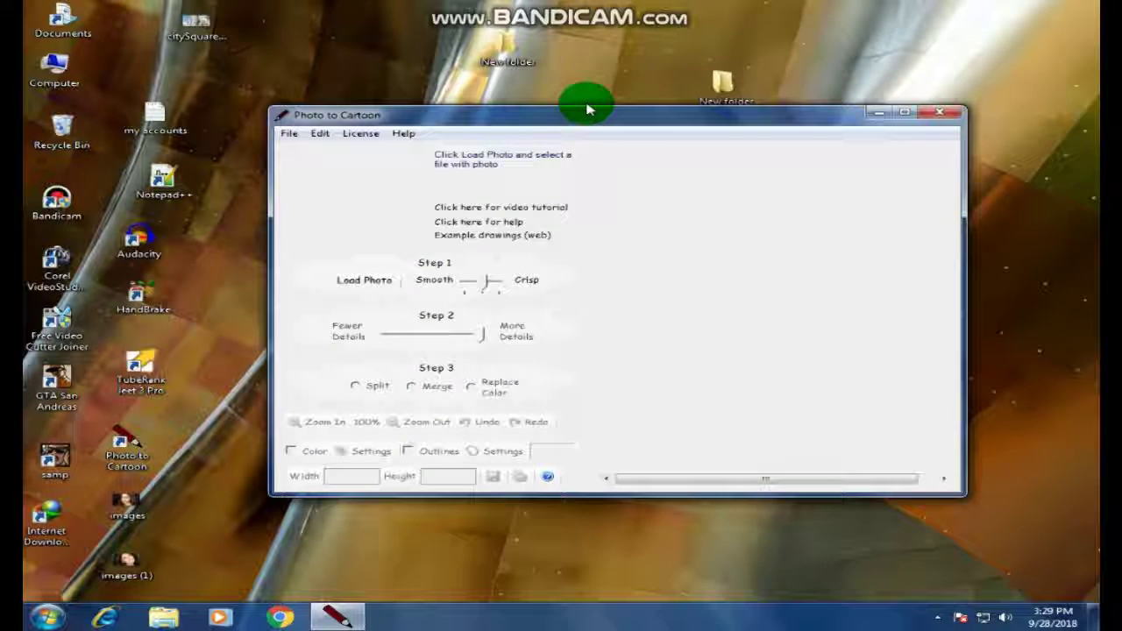
{"action": "left_click", "coordinate": [297, 137]}
{"action": "mouse_move", "coordinate": [403, 133]}
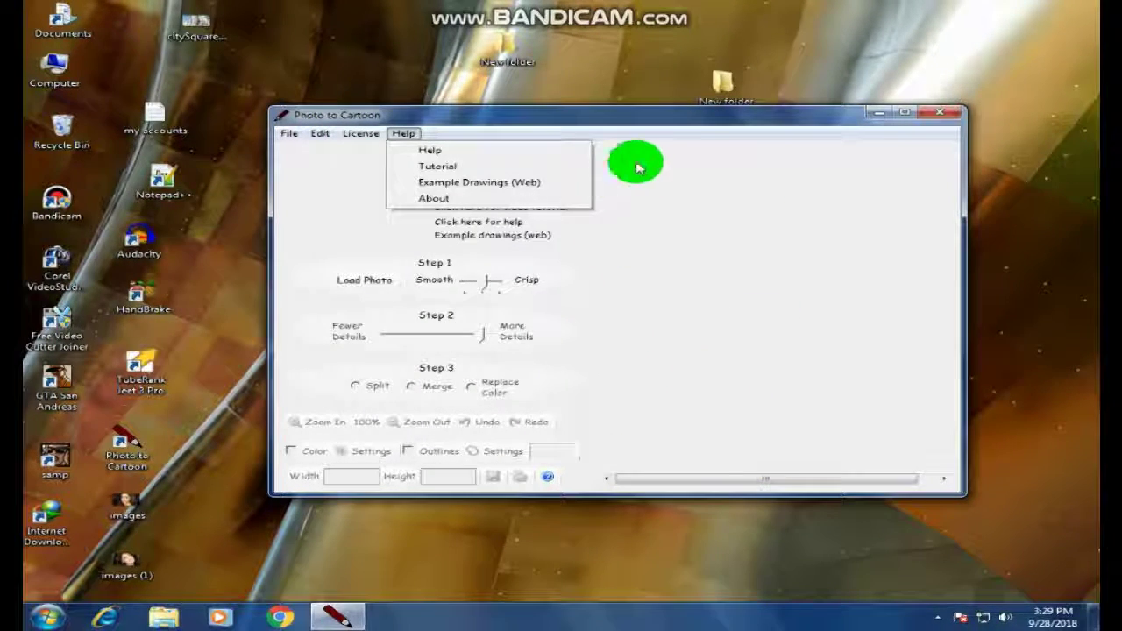
{"action": "left_click", "coordinate": [626, 113]}
{"action": "left_click_drag", "start_coordinate": [625, 116], "coordinate": [552, 124]}
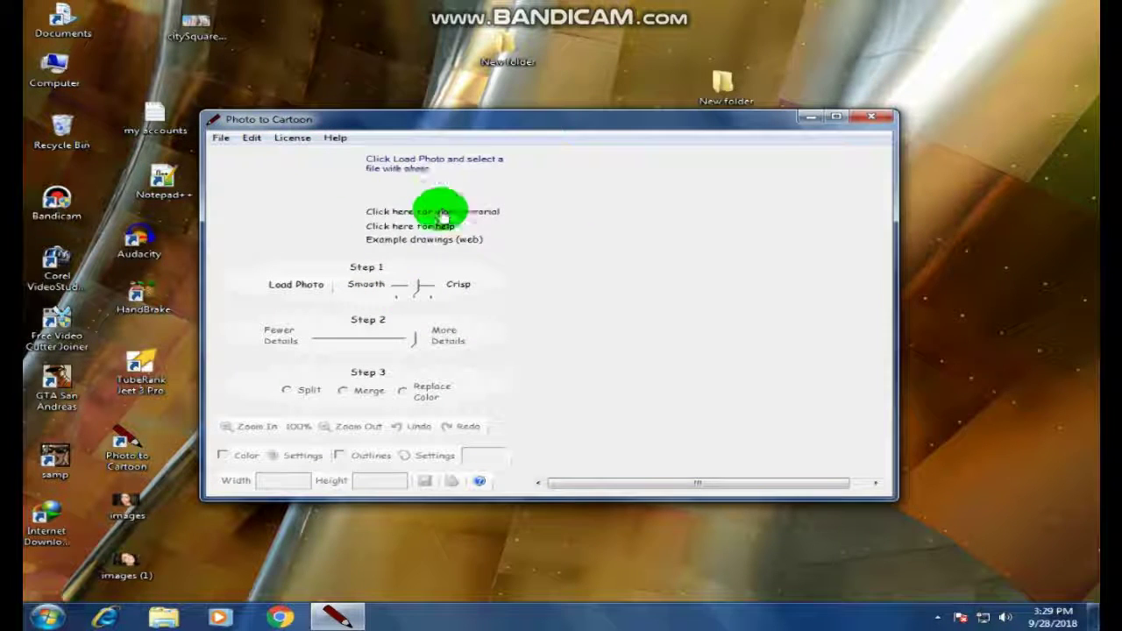
{"action": "mouse_move", "coordinate": [440, 123]}
{"action": "left_mouse_down"}
{"action": "mouse_move", "coordinate": [496, 120]}
{"action": "mouse_move", "coordinate": [508, 173]}
{"action": "mouse_move", "coordinate": [470, 170]}
{"action": "left_mouse_up"}
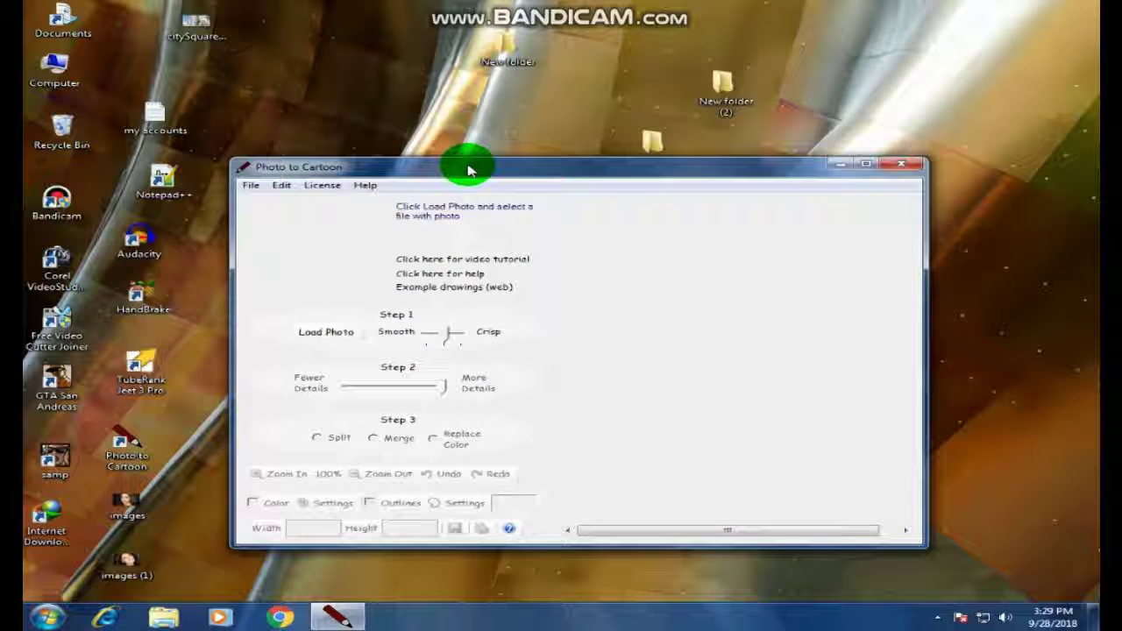
Step: Start loading a photo from the File menu's Load Photo option
{"action": "left_click", "coordinate": [248, 186]}
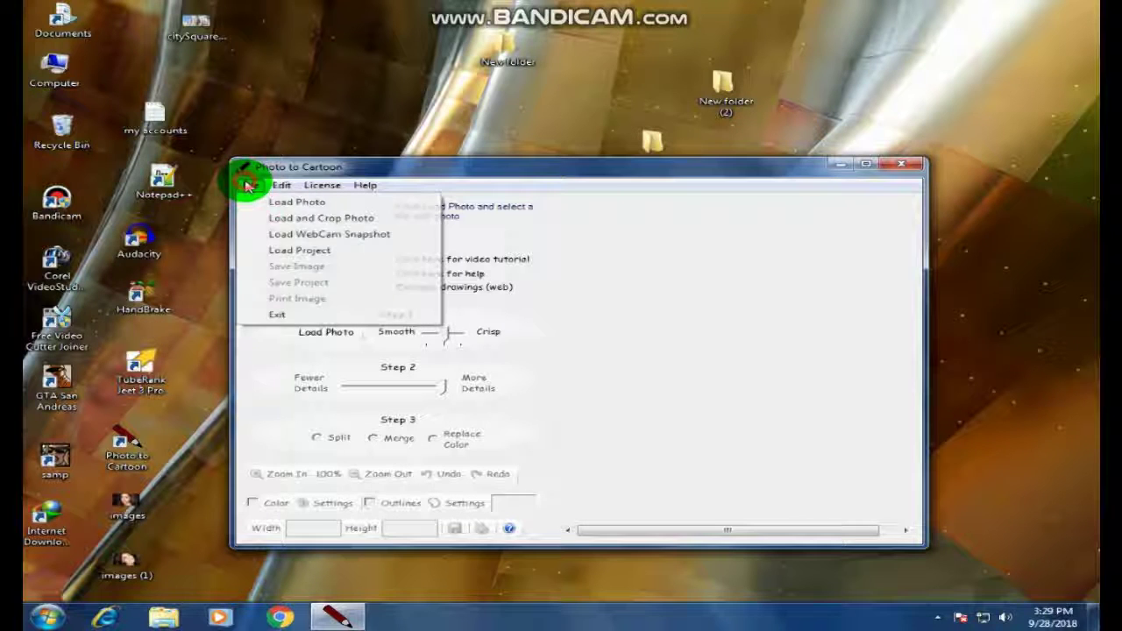
{"action": "left_click", "coordinate": [266, 188]}
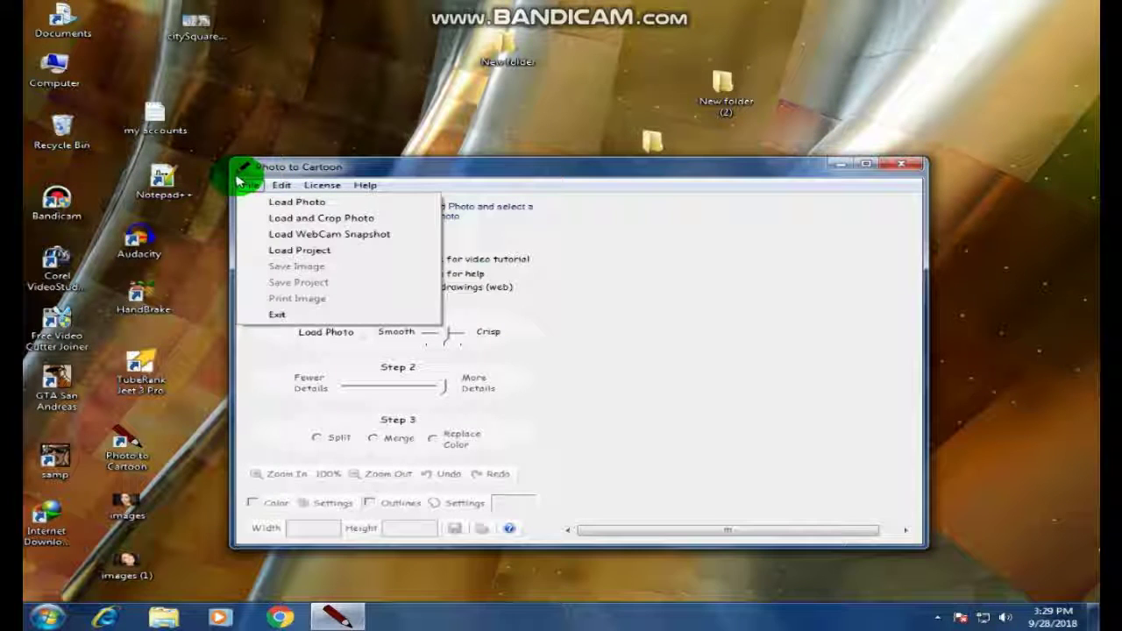
{"action": "left_click", "coordinate": [284, 203]}
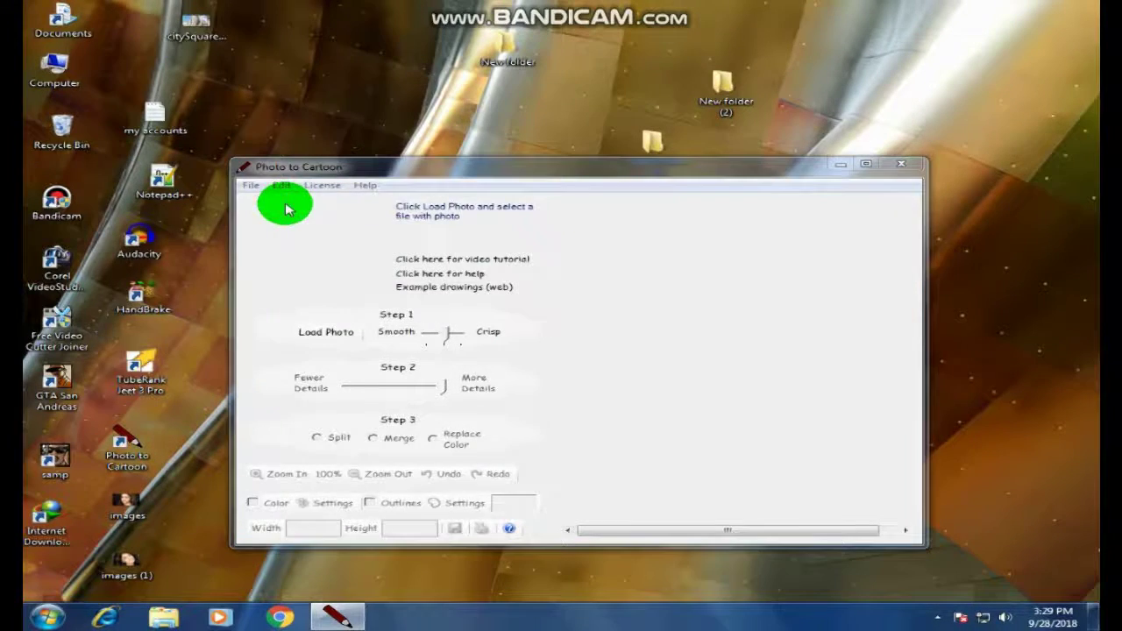
Step: Open the 'images (1)' portrait file from the Desktop
{"action": "left_click_drag", "start_coordinate": [385, 357], "coordinate": [389, 296]}
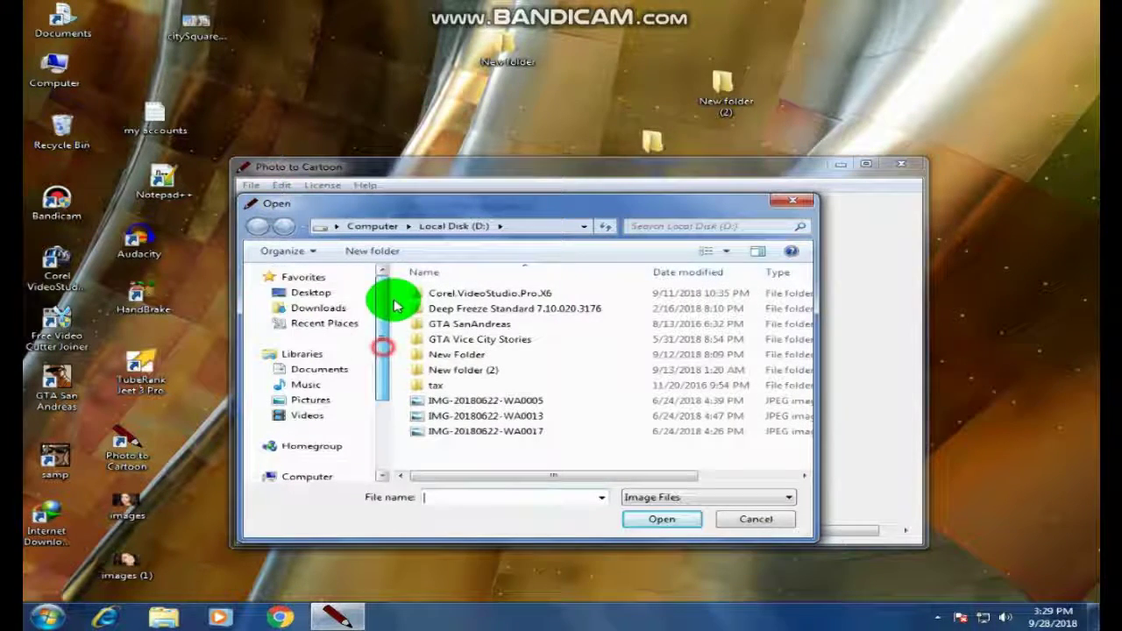
{"action": "left_click", "coordinate": [301, 295]}
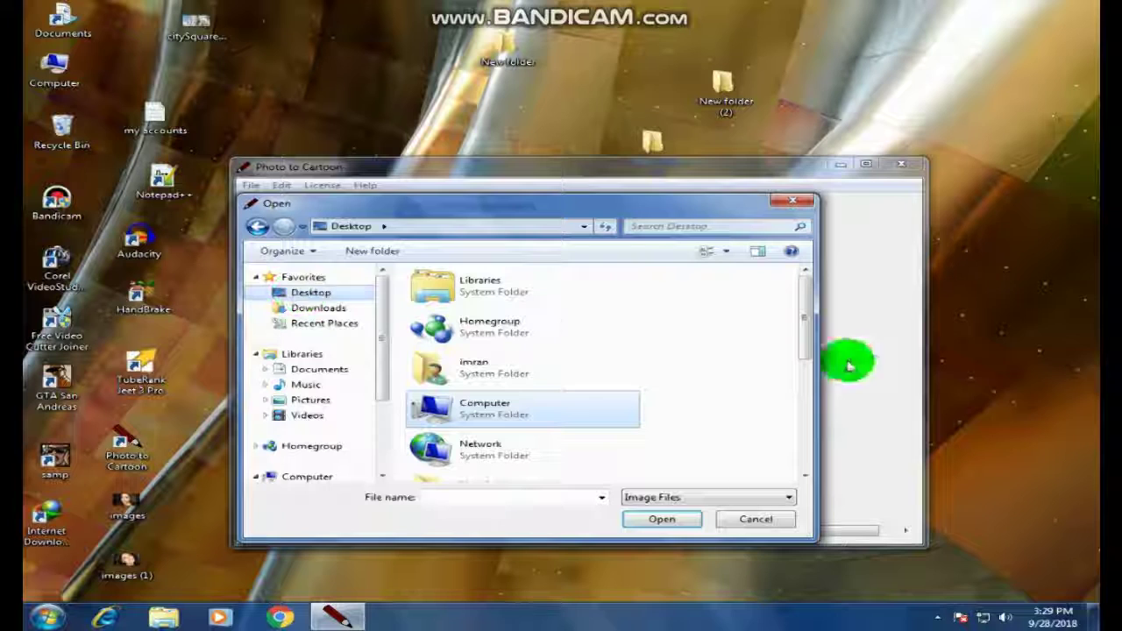
{"action": "left_click_drag", "start_coordinate": [800, 308], "coordinate": [808, 433]}
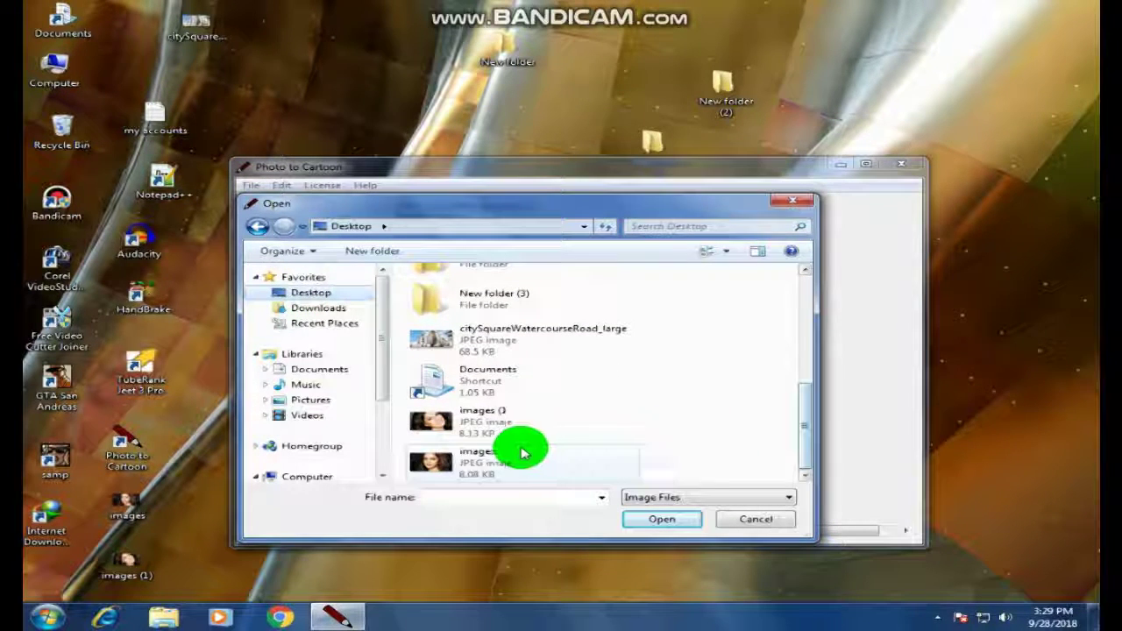
{"action": "left_click", "coordinate": [484, 419]}
{"action": "left_click", "coordinate": [656, 521]}
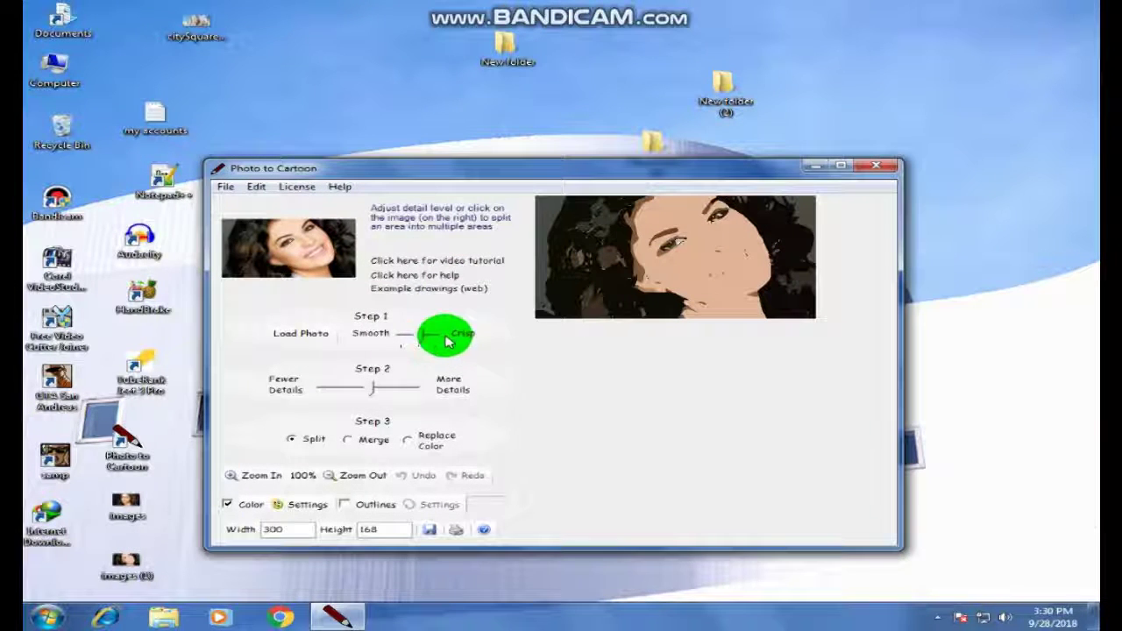
Step: Push the Step 2 slider fully to More Details and toggle the Color option off
{"action": "left_click_drag", "start_coordinate": [372, 391], "coordinate": [395, 395]}
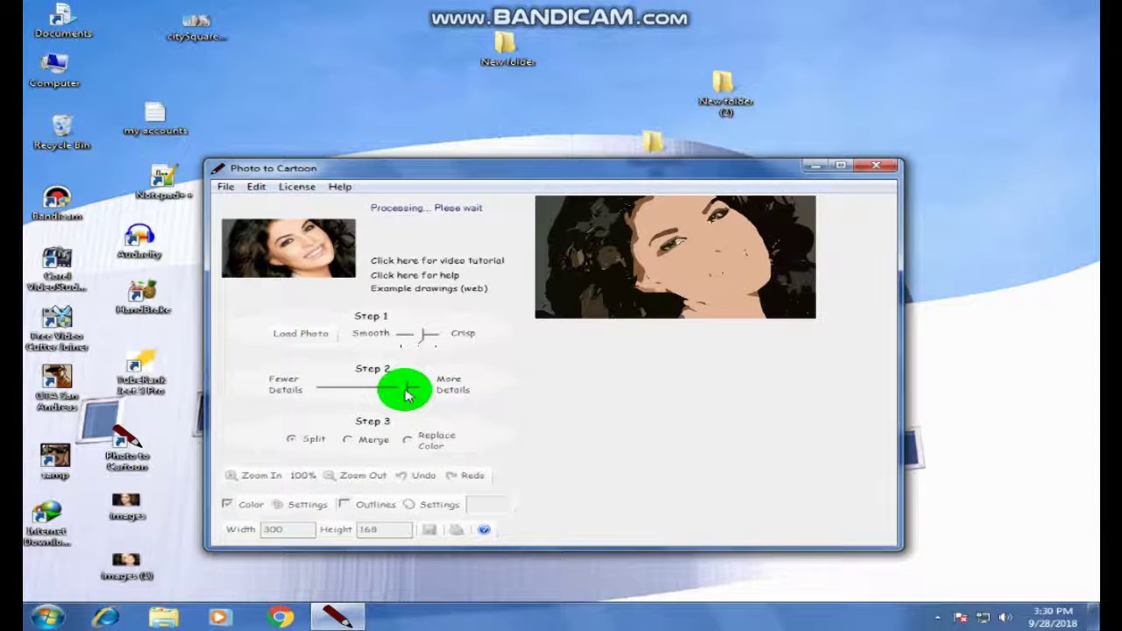
{"action": "left_click_drag", "start_coordinate": [412, 394], "coordinate": [415, 395]}
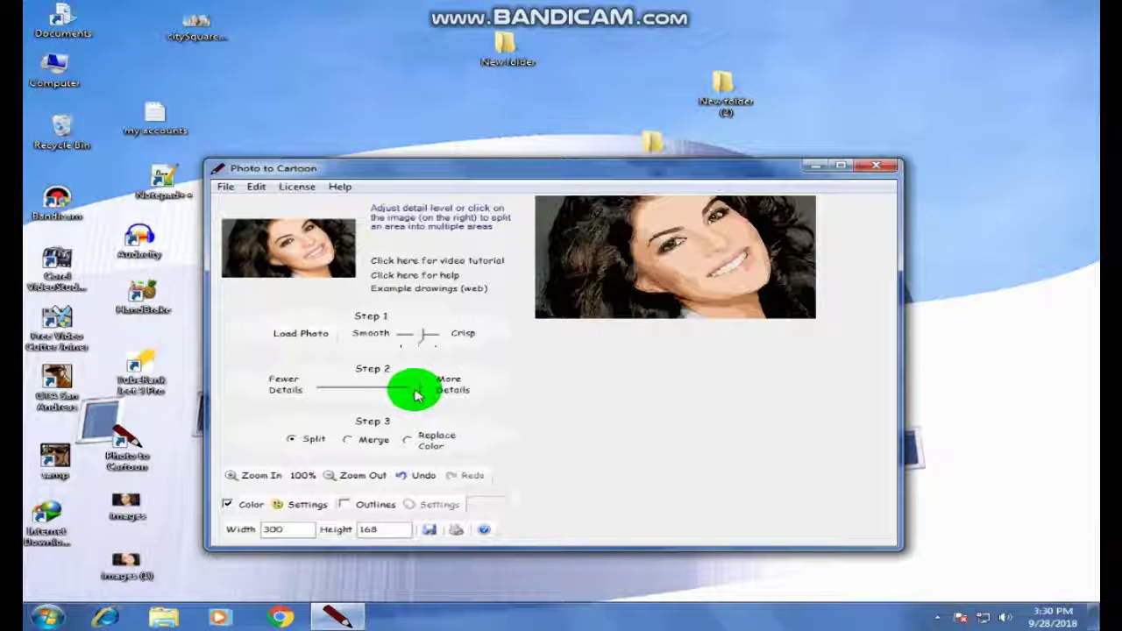
{"action": "left_click", "coordinate": [416, 395]}
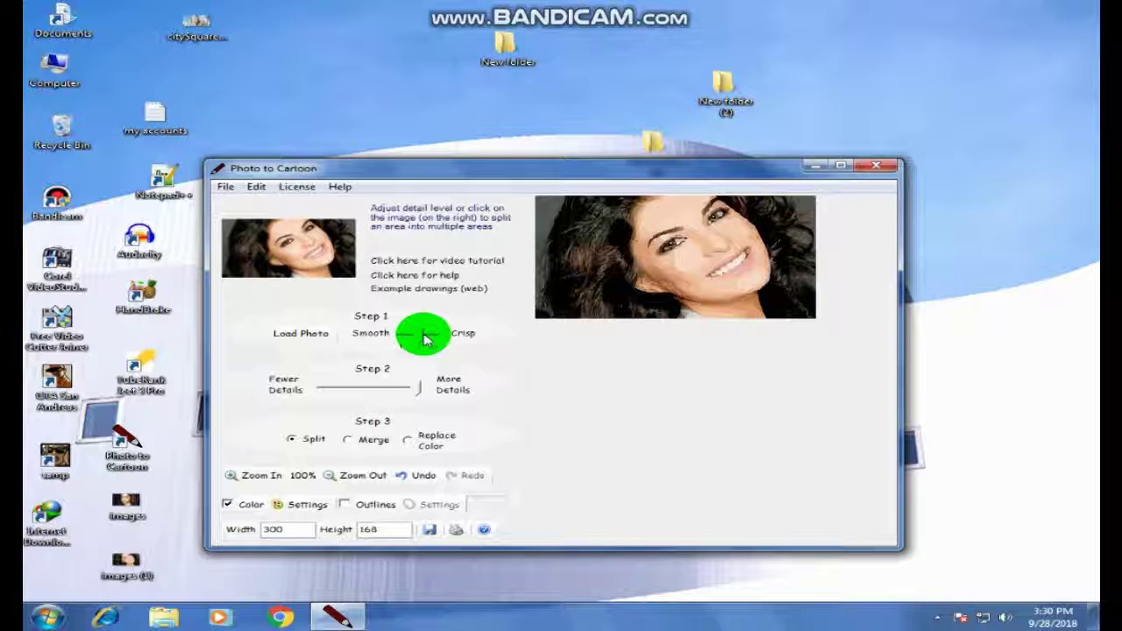
{"action": "left_click", "coordinate": [228, 505]}
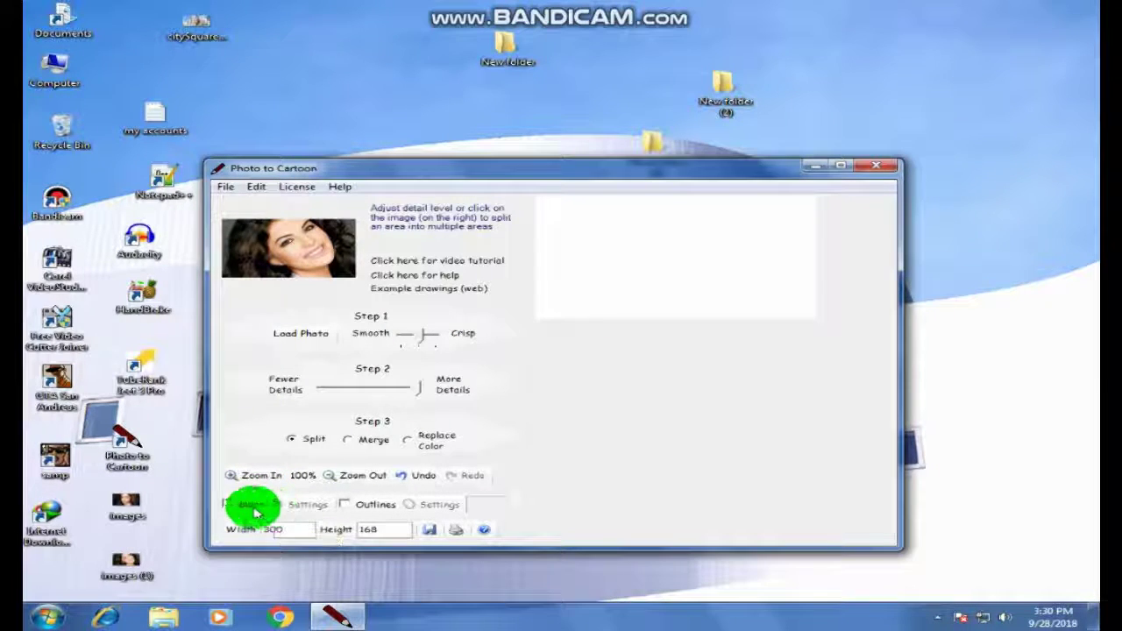
Step: Turn colour back on and set Color Settings' Brighten Colors slider to Original Colors
{"action": "left_click", "coordinate": [224, 506]}
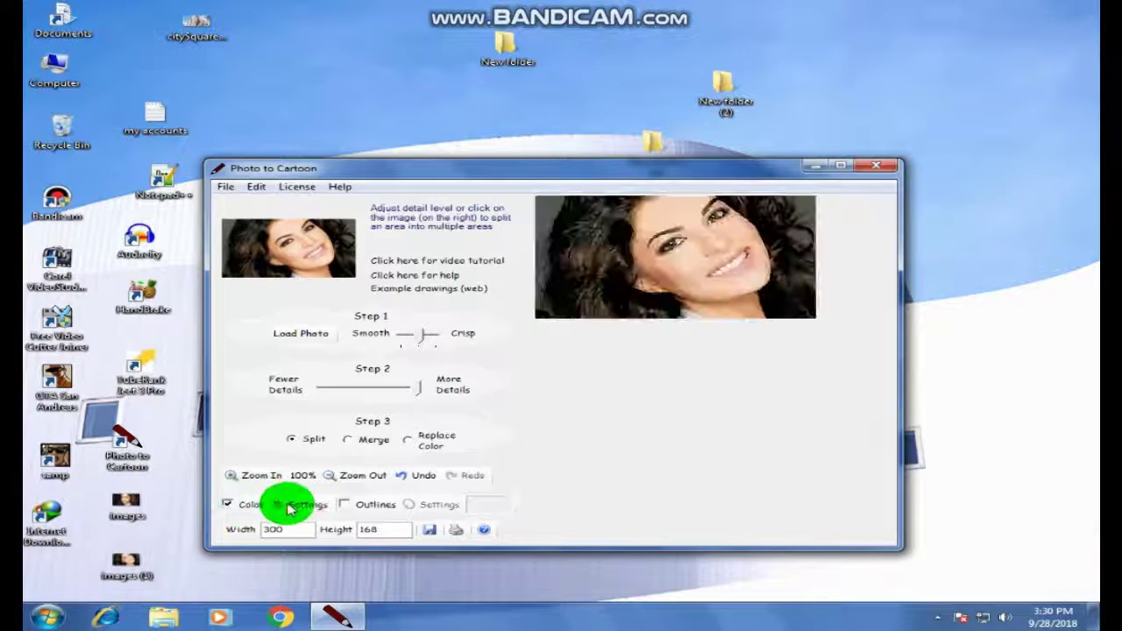
{"action": "left_click", "coordinate": [298, 505]}
{"action": "left_click_drag", "start_coordinate": [421, 314], "coordinate": [379, 307]}
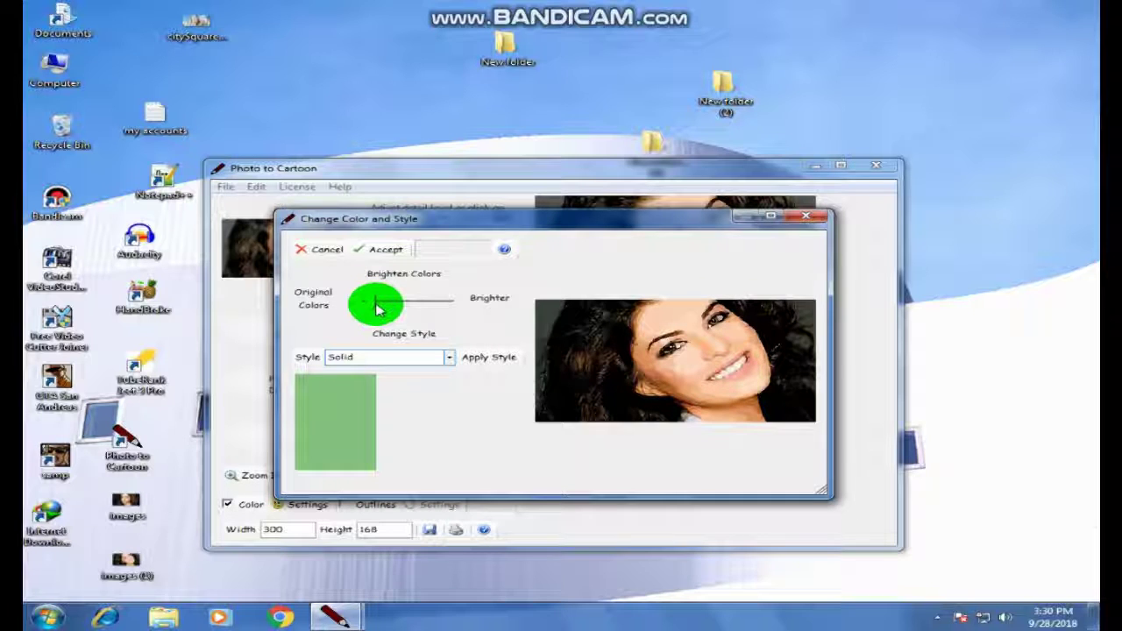
{"action": "left_click", "coordinate": [386, 249]}
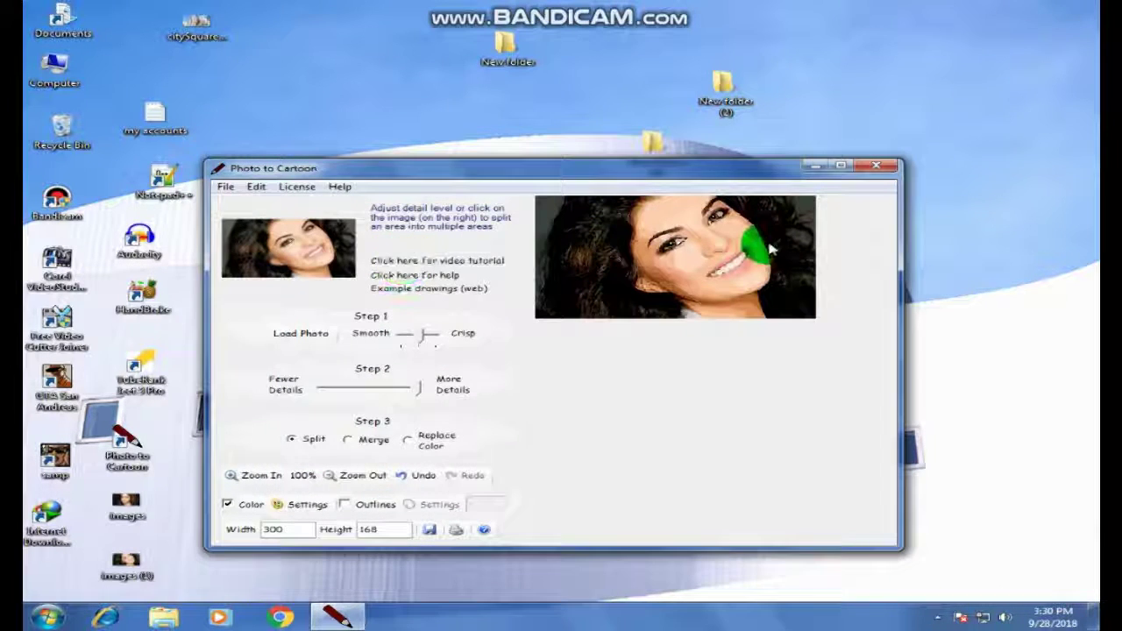
{"action": "left_click_drag", "start_coordinate": [498, 172], "coordinate": [541, 178]}
{"action": "left_click", "coordinate": [781, 272]}
{"action": "mouse_move", "coordinate": [765, 281]}
{"action": "left_mouse_down"}
{"action": "mouse_move", "coordinate": [754, 250]}
{"action": "mouse_move", "coordinate": [671, 263]}
{"action": "mouse_move", "coordinate": [701, 267]}
{"action": "mouse_move", "coordinate": [538, 556]}
{"action": "mouse_move", "coordinate": [406, 554]}
{"action": "left_mouse_up"}
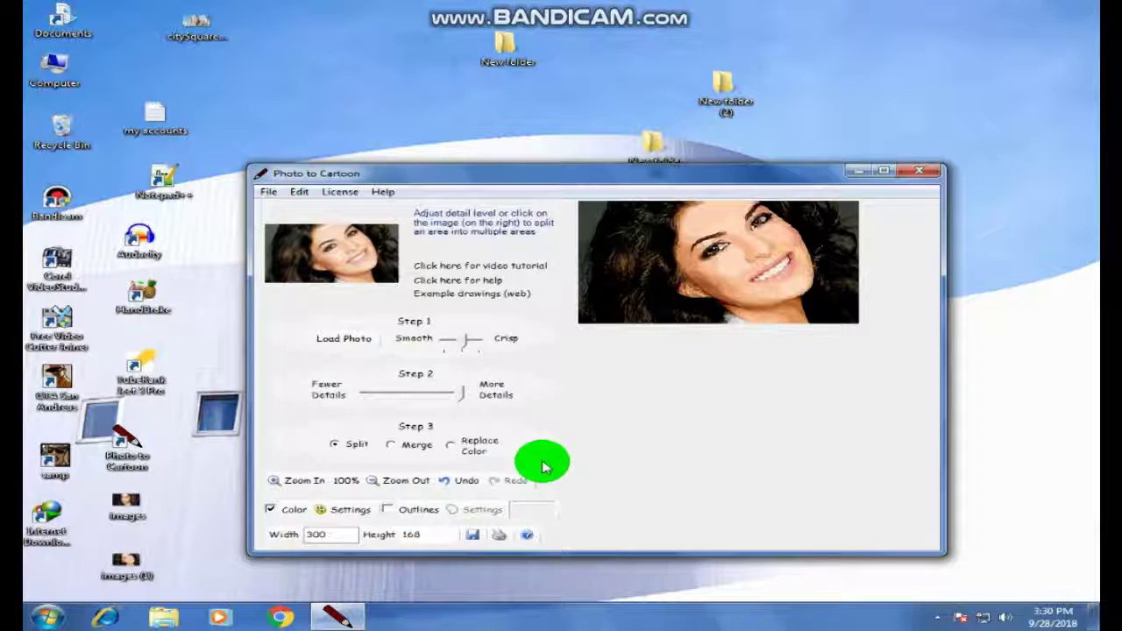
Step: Check the preview at 50% and 100%, then save the cartoon as JPEG 'ff' on the Desktop
{"action": "left_click", "coordinate": [402, 481]}
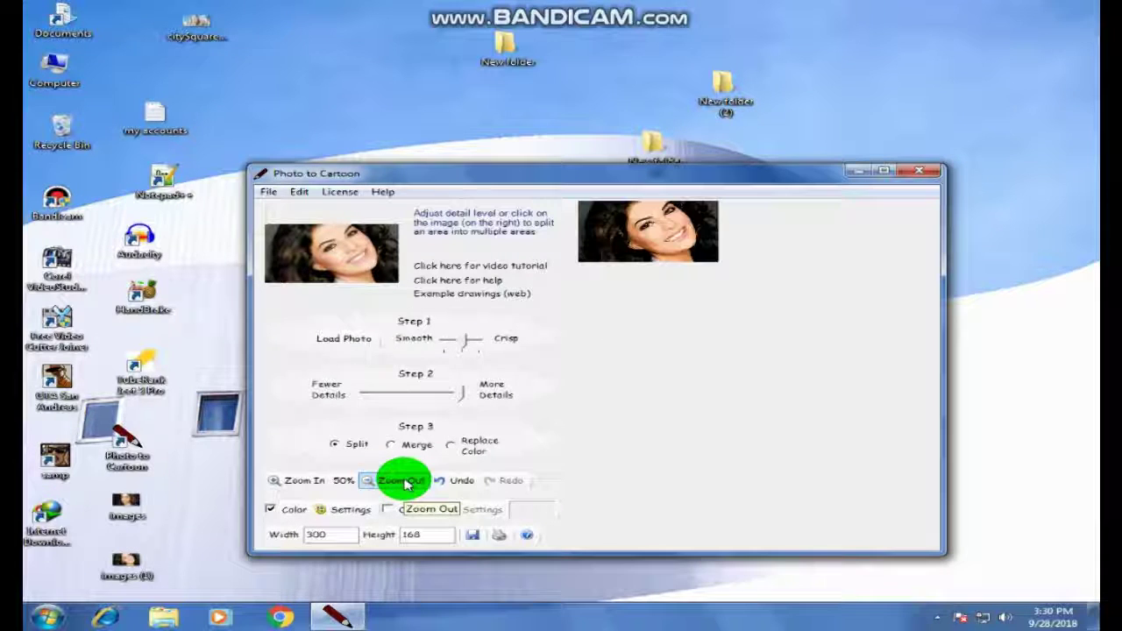
{"action": "left_click", "coordinate": [302, 484]}
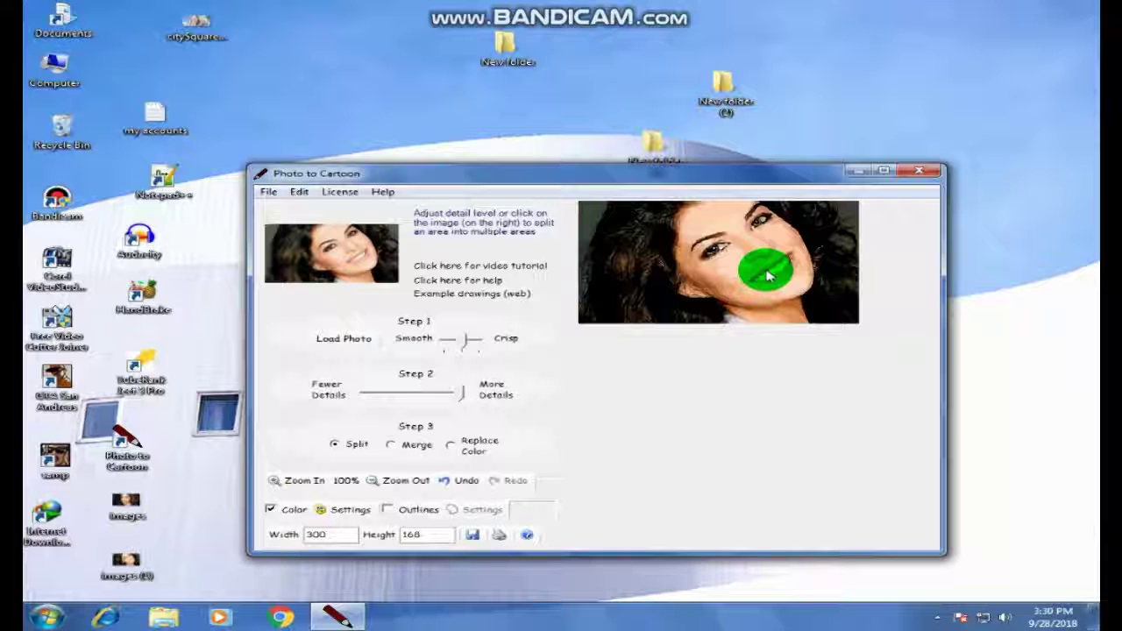
{"action": "left_click", "coordinate": [267, 193]}
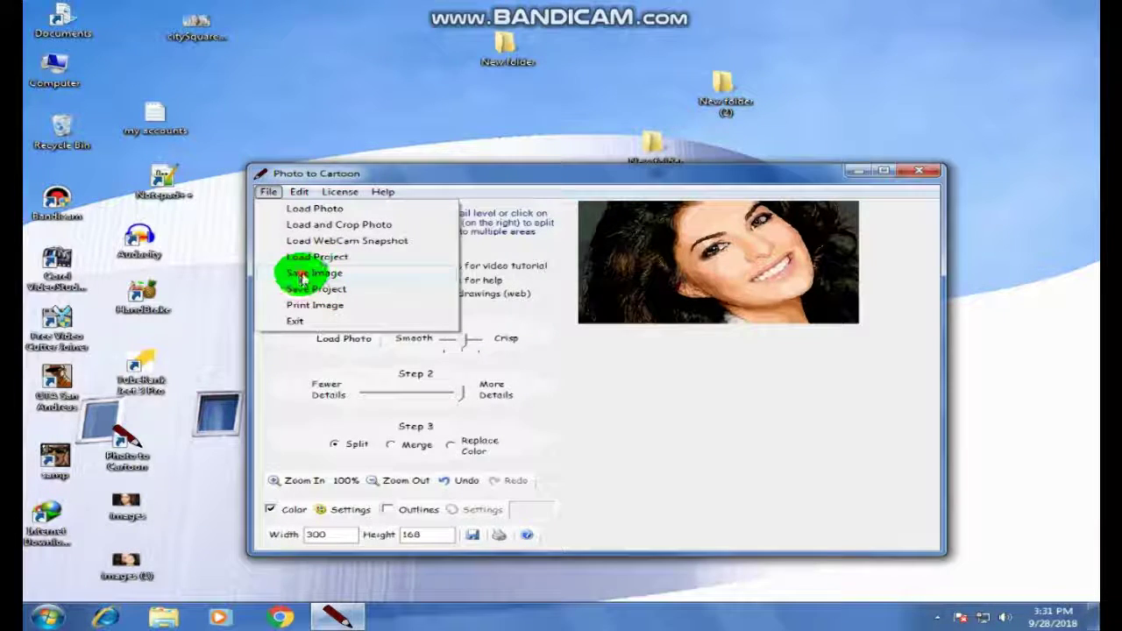
{"action": "left_click", "coordinate": [301, 279]}
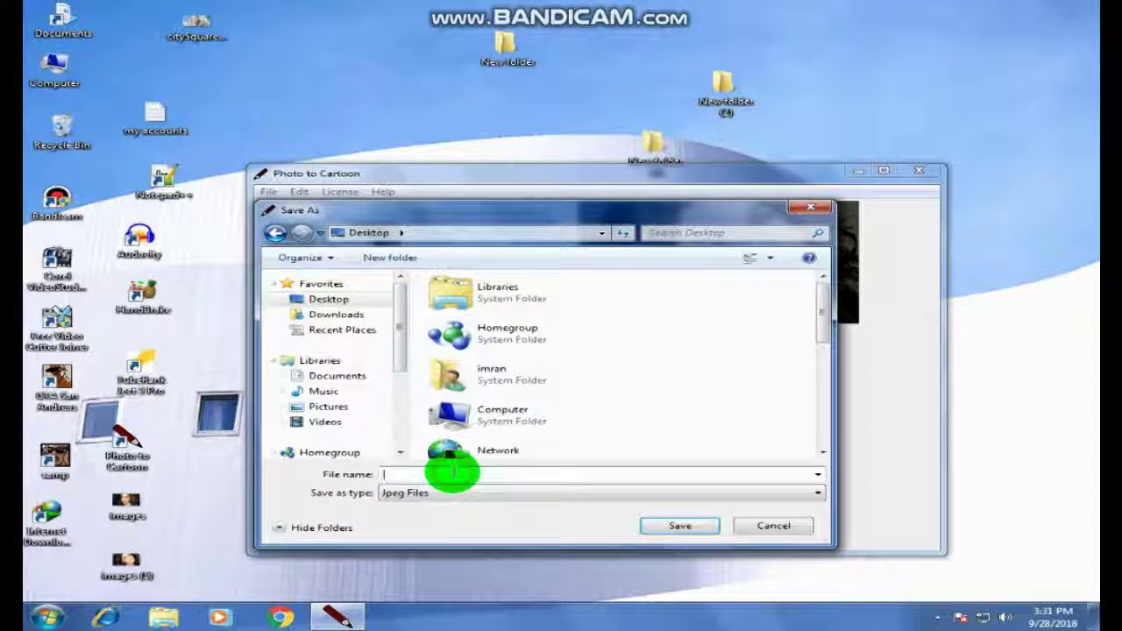
{"action": "type", "text": "ff"}
{"action": "left_click", "coordinate": [680, 526]}
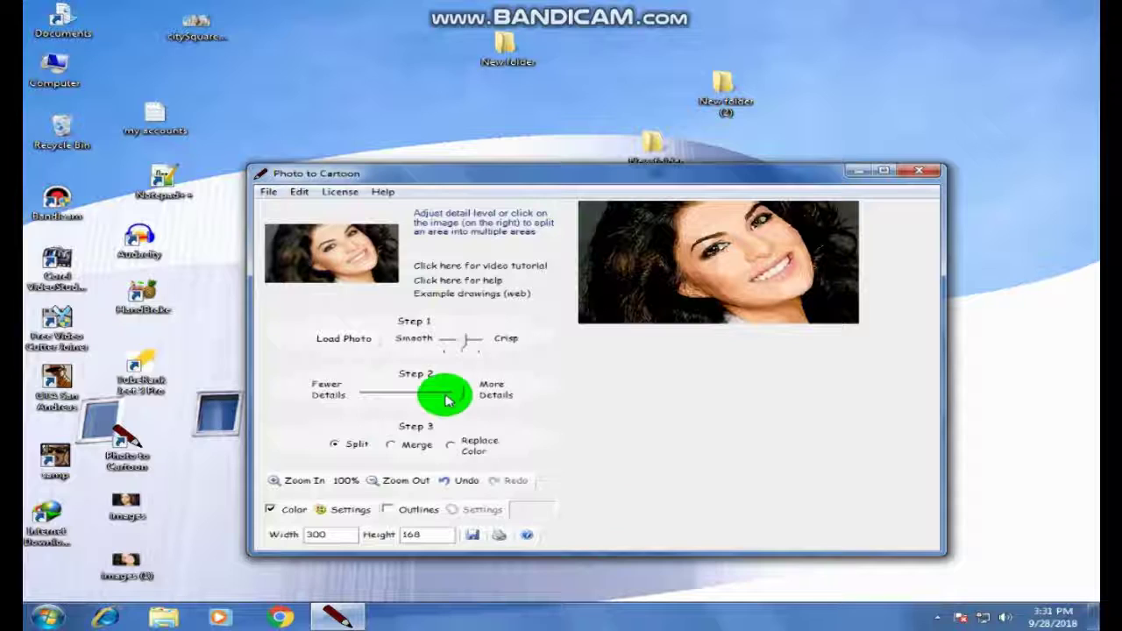
{"action": "left_click", "coordinate": [194, 440]}
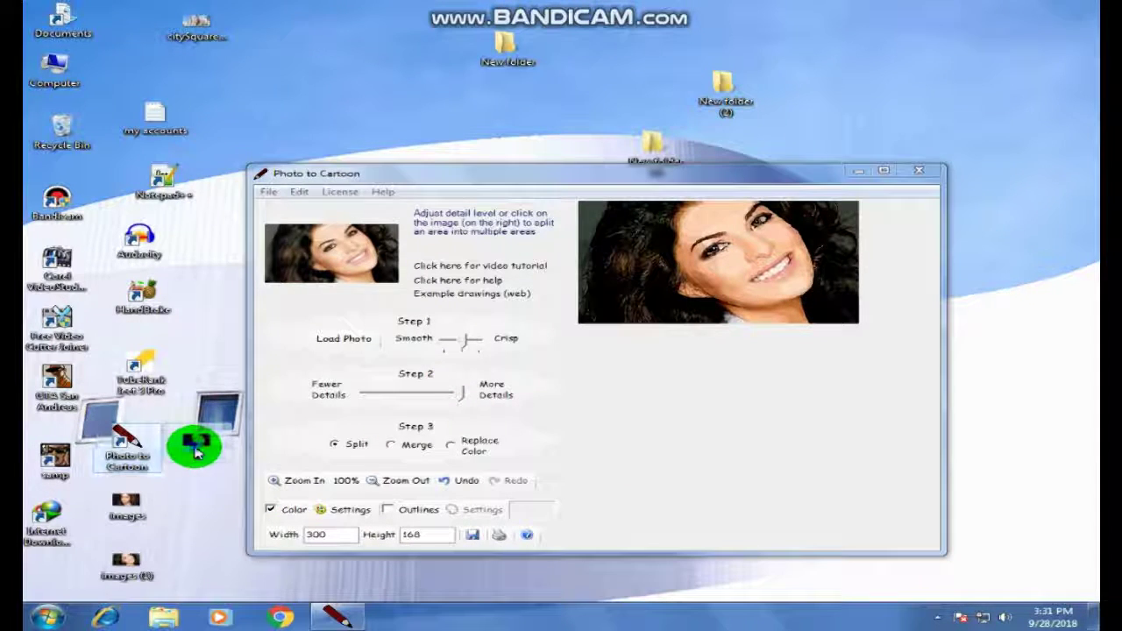
{"action": "right_click", "coordinate": [194, 440]}
{"action": "left_click", "coordinate": [230, 41]}
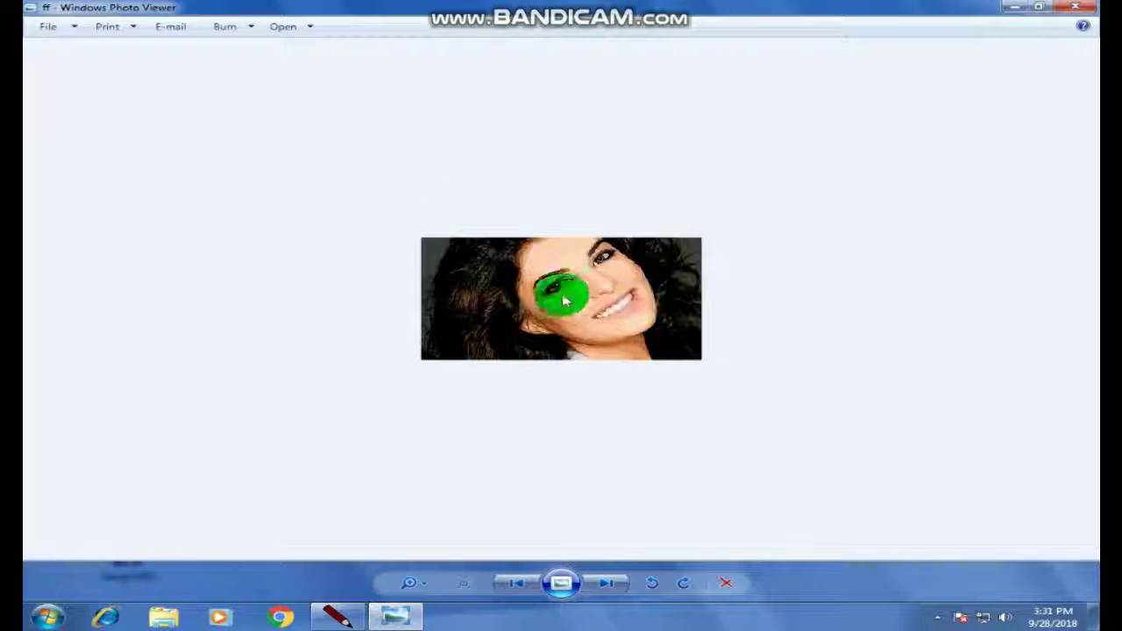
{"action": "left_click", "coordinate": [1075, 11]}
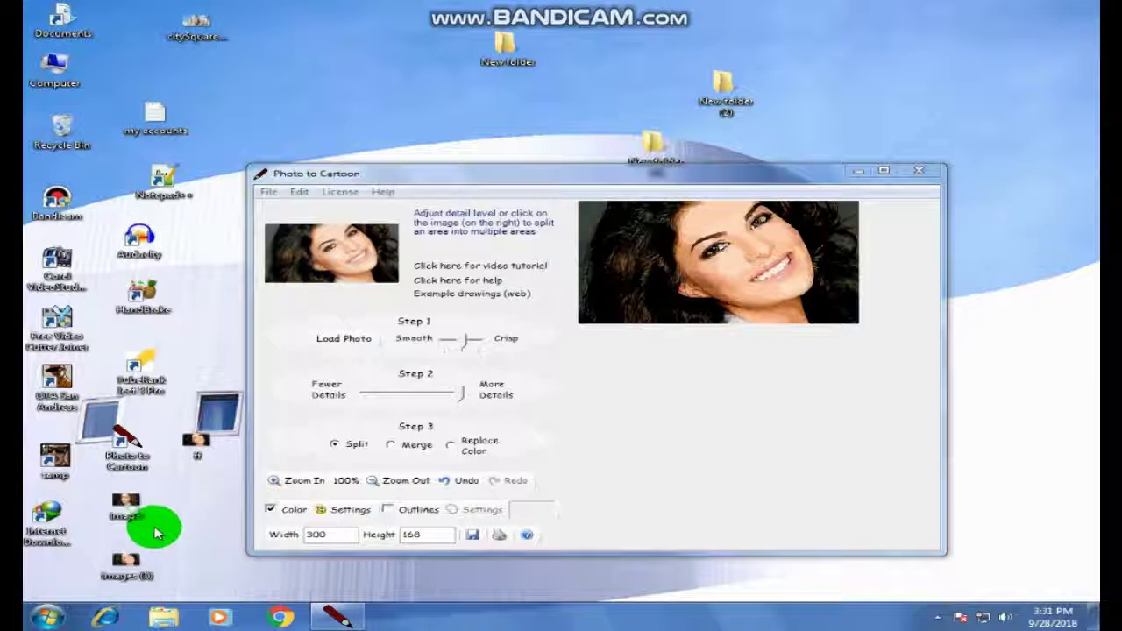
Step: Preview the original 'images (1)' photo in Windows Photo Viewer, then close the viewer
{"action": "right_click", "coordinate": [141, 561]}
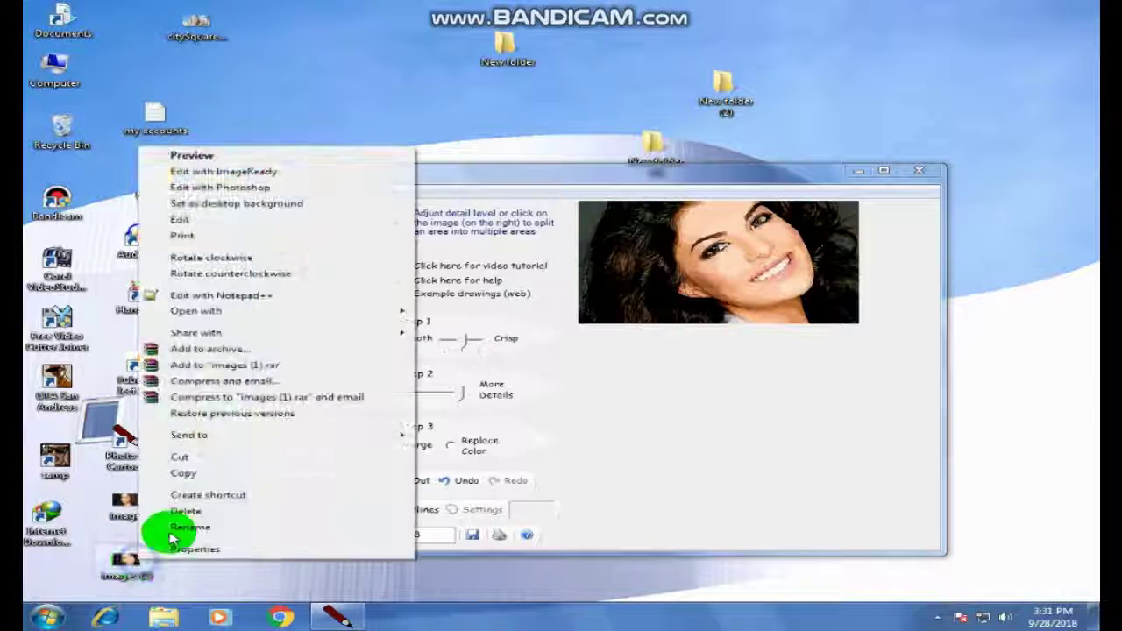
{"action": "left_click", "coordinate": [263, 157]}
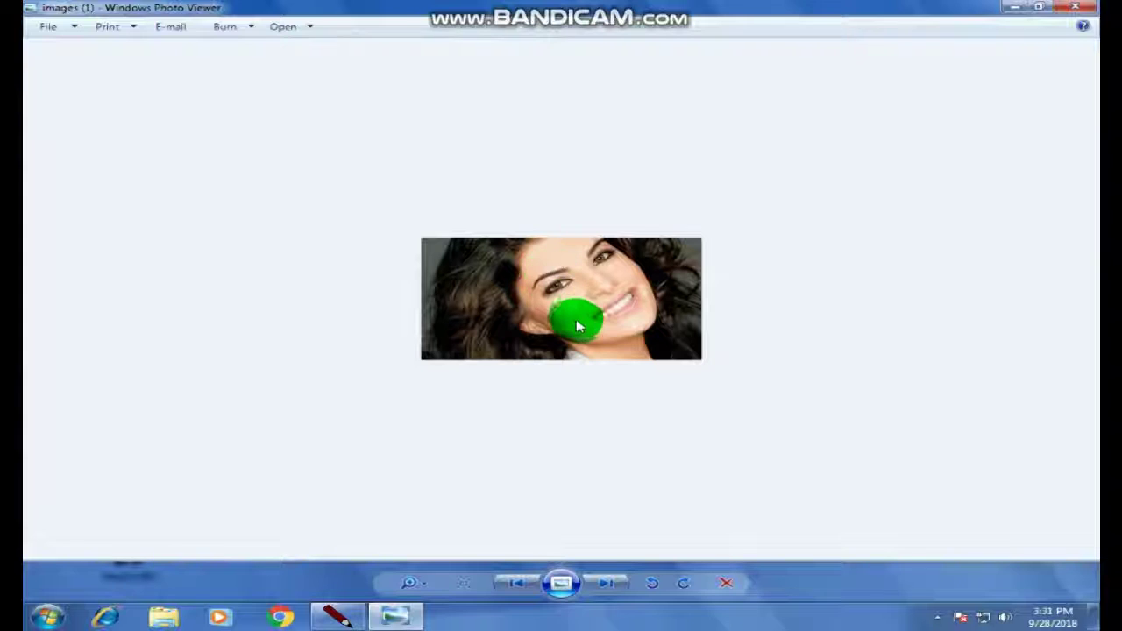
{"action": "left_click", "coordinate": [1077, 8]}
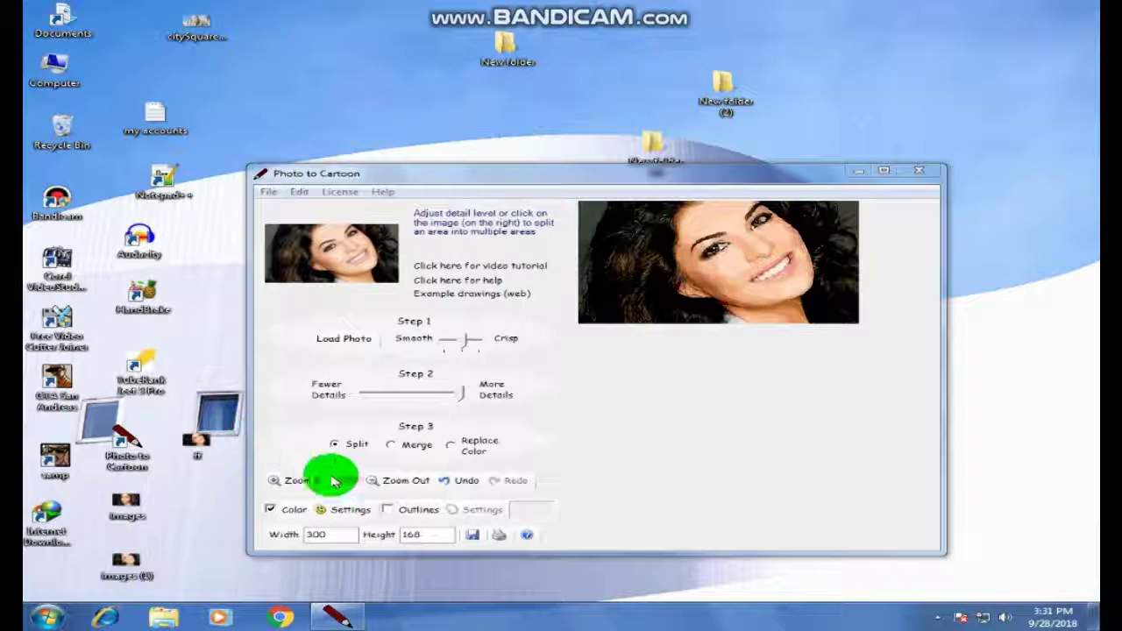
{"action": "left_click", "coordinate": [267, 192]}
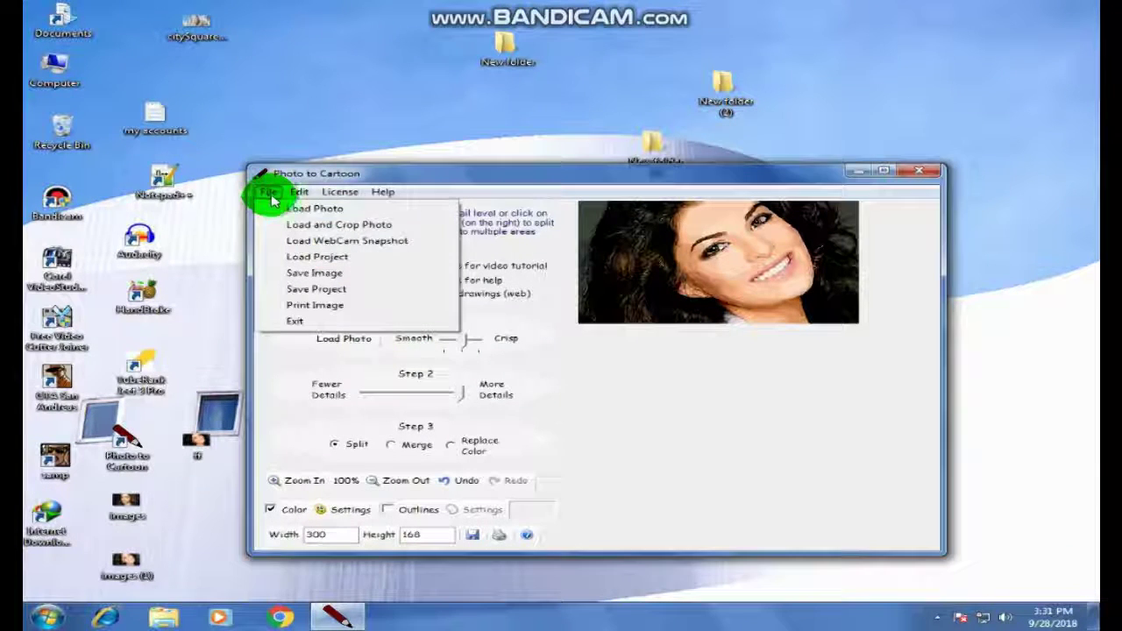
Step: Reload the 'images (1)' portrait photo from the Desktop into Photo to Cartoon
{"action": "left_click", "coordinate": [282, 208]}
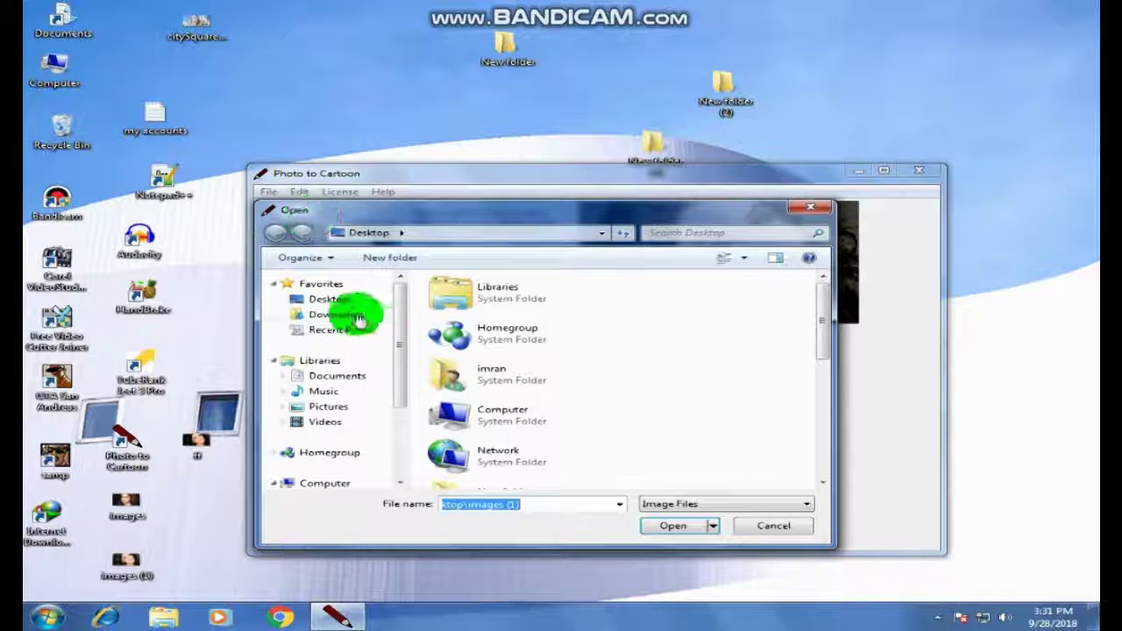
{"action": "mouse_move", "coordinate": [399, 311]}
{"action": "left_mouse_down"}
{"action": "mouse_move", "coordinate": [400, 385]}
{"action": "mouse_move", "coordinate": [402, 287]}
{"action": "left_mouse_up"}
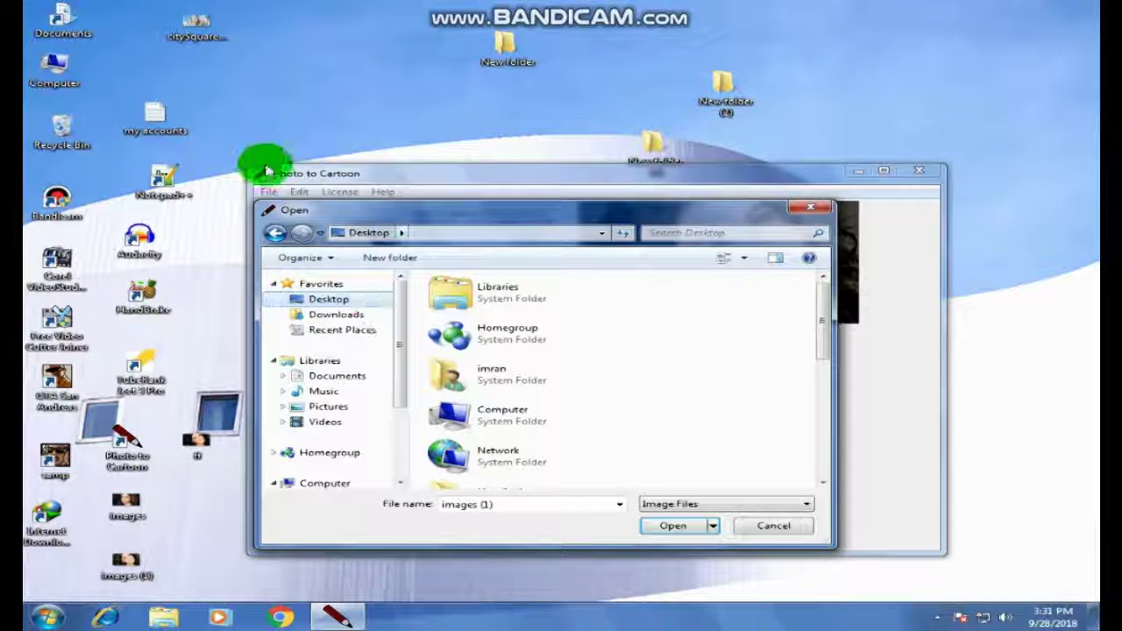
{"action": "left_click", "coordinate": [200, 21]}
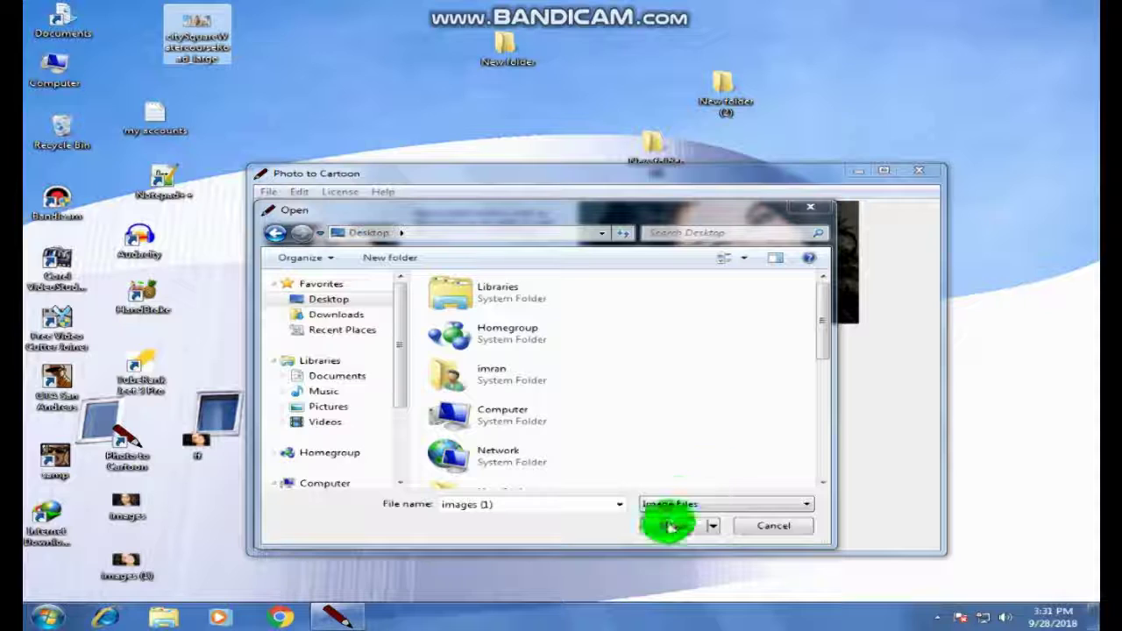
{"action": "left_click", "coordinate": [672, 525]}
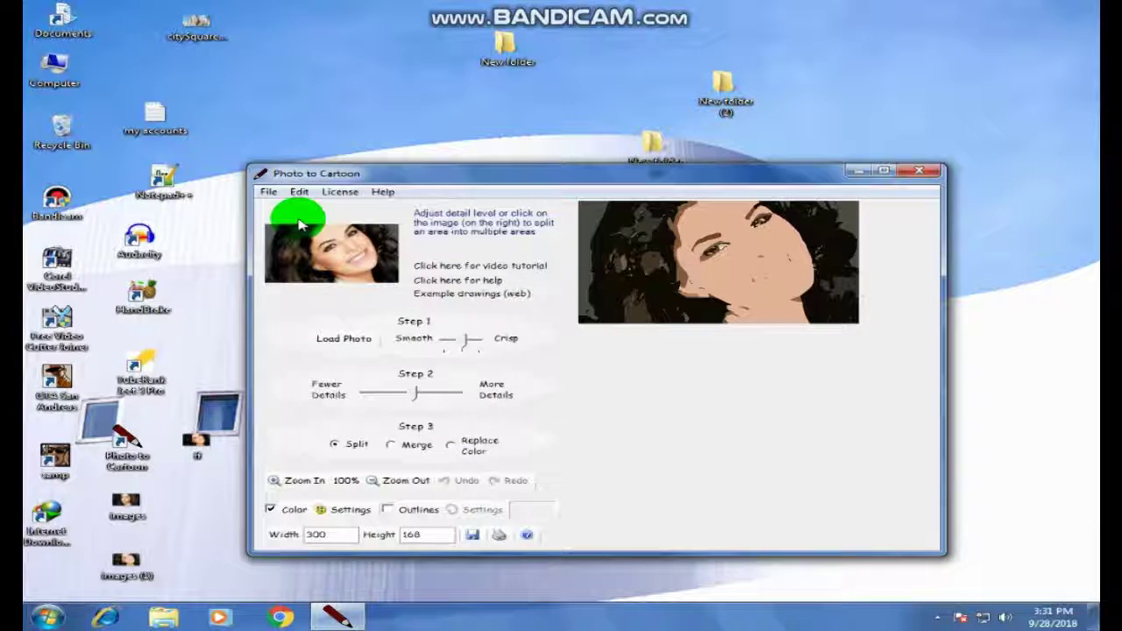
{"action": "left_click", "coordinate": [268, 191]}
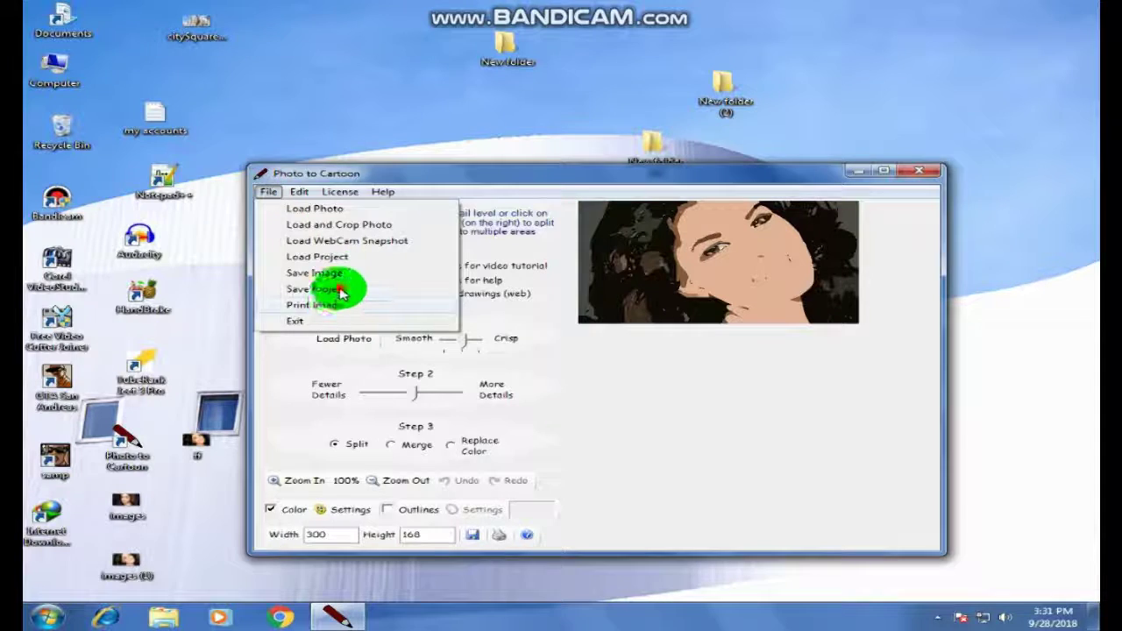
{"action": "left_click", "coordinate": [341, 290]}
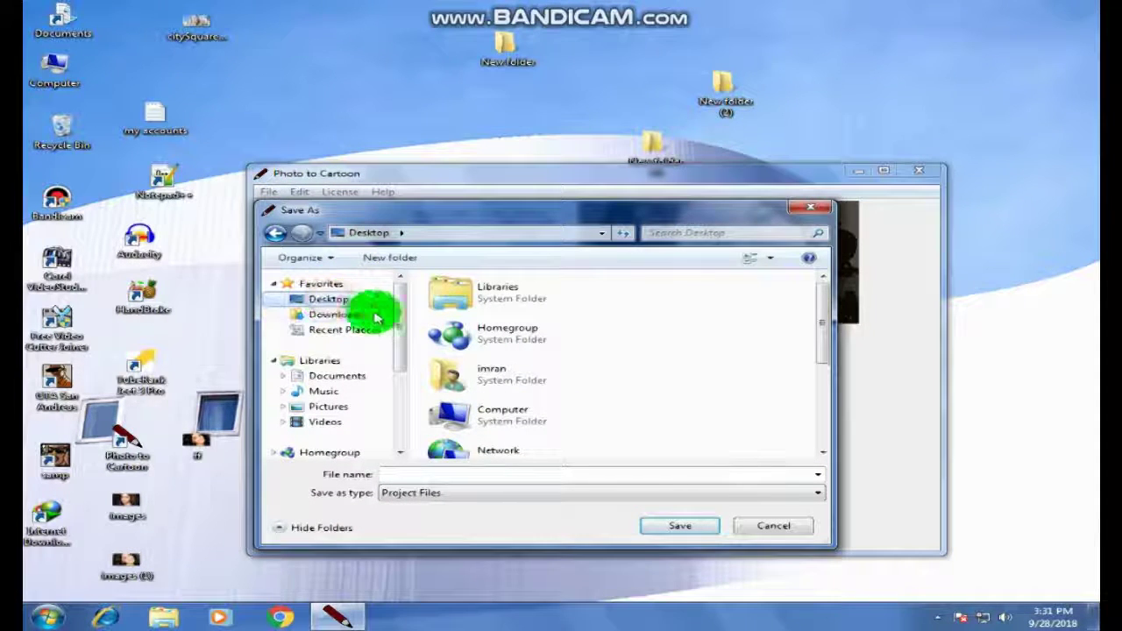
{"action": "mouse_move", "coordinate": [818, 307]}
{"action": "left_mouse_down"}
{"action": "mouse_move", "coordinate": [824, 402]}
{"action": "mouse_move", "coordinate": [814, 263]}
{"action": "left_mouse_up"}
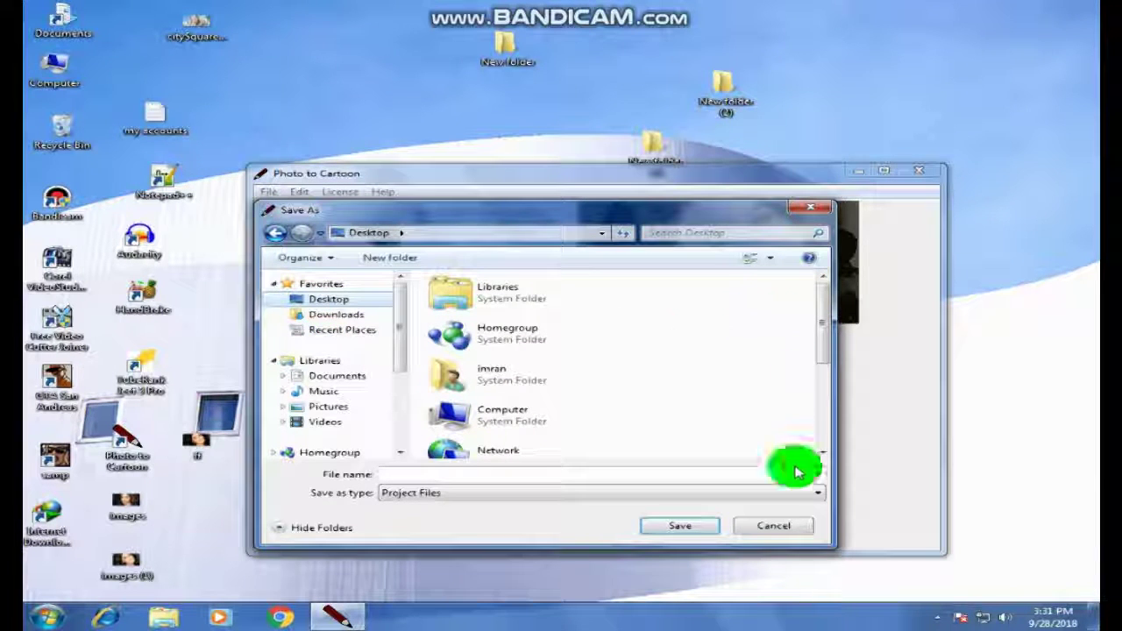
{"action": "left_click", "coordinate": [756, 528]}
{"action": "left_click", "coordinate": [267, 191]}
{"action": "left_click", "coordinate": [287, 215]}
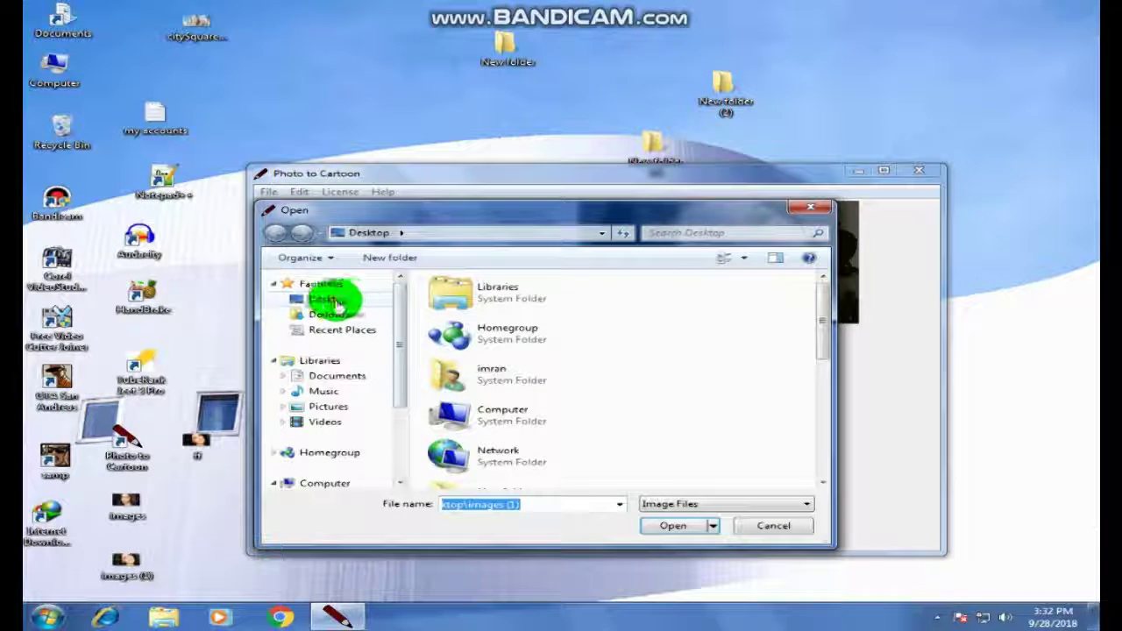
Step: Open the citySquareWatercourseRoad_large street photo from the Desktop
{"action": "left_click_drag", "start_coordinate": [822, 301], "coordinate": [843, 439]}
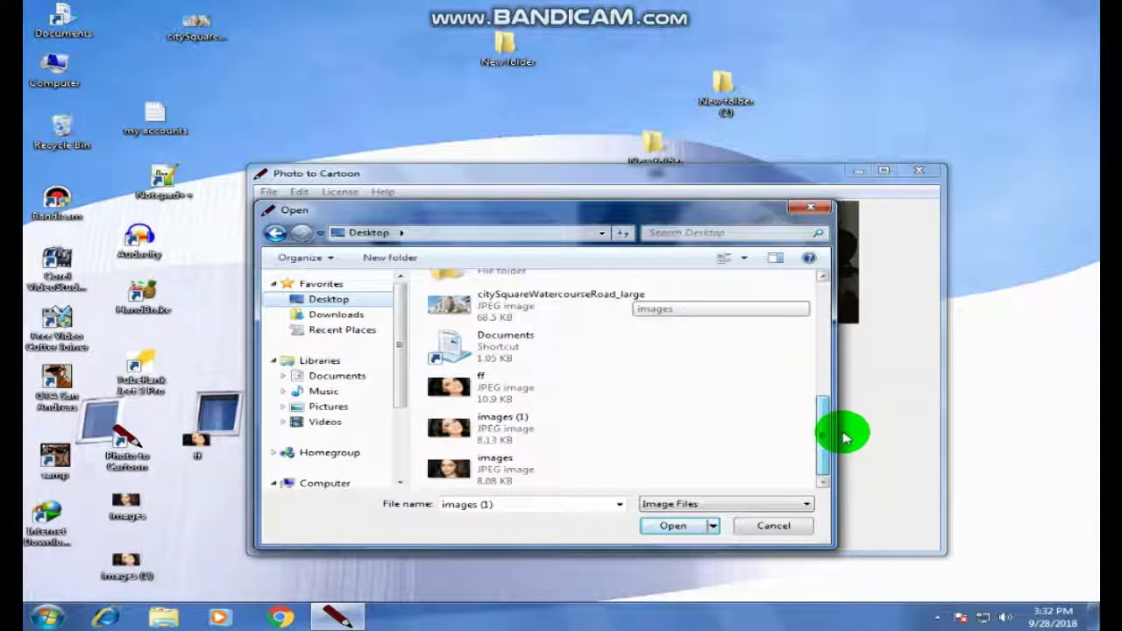
{"action": "left_click_drag", "start_coordinate": [846, 424], "coordinate": [844, 368]}
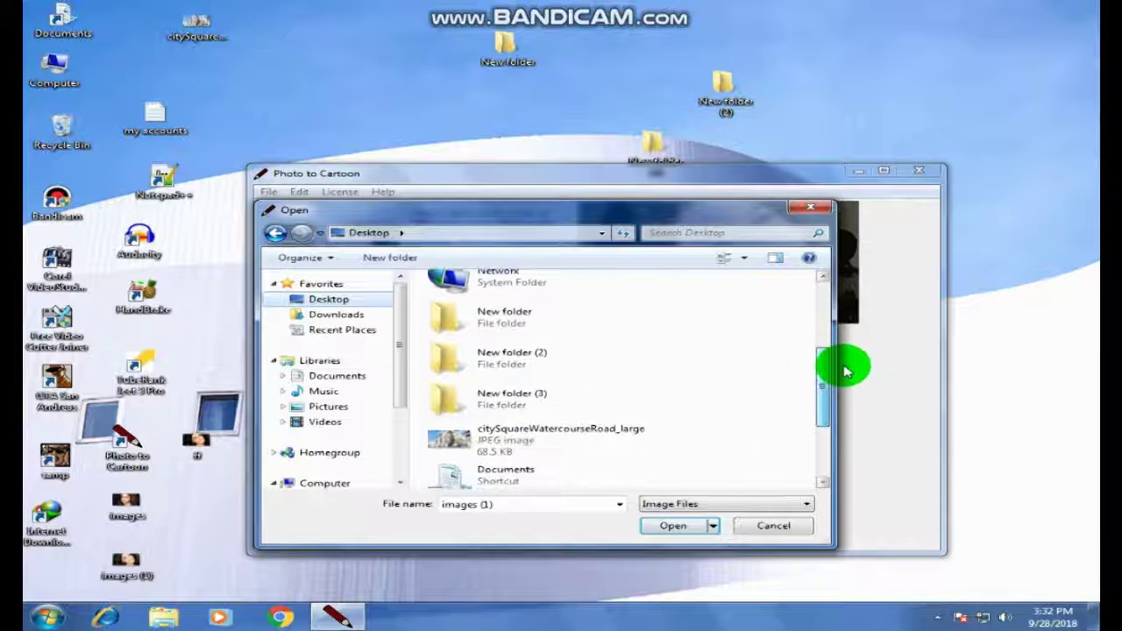
{"action": "left_click", "coordinate": [500, 438]}
{"action": "left_click", "coordinate": [707, 525]}
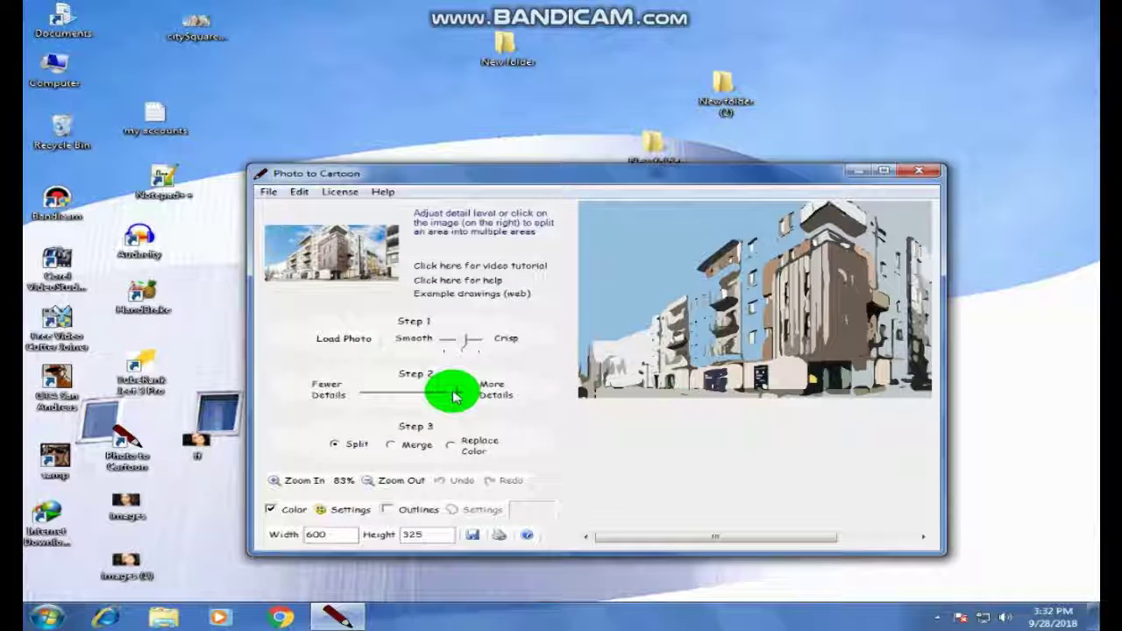
Step: Raise the street photo's detail to maximum and split two building parts into extra colour areas
{"action": "left_click", "coordinate": [454, 397]}
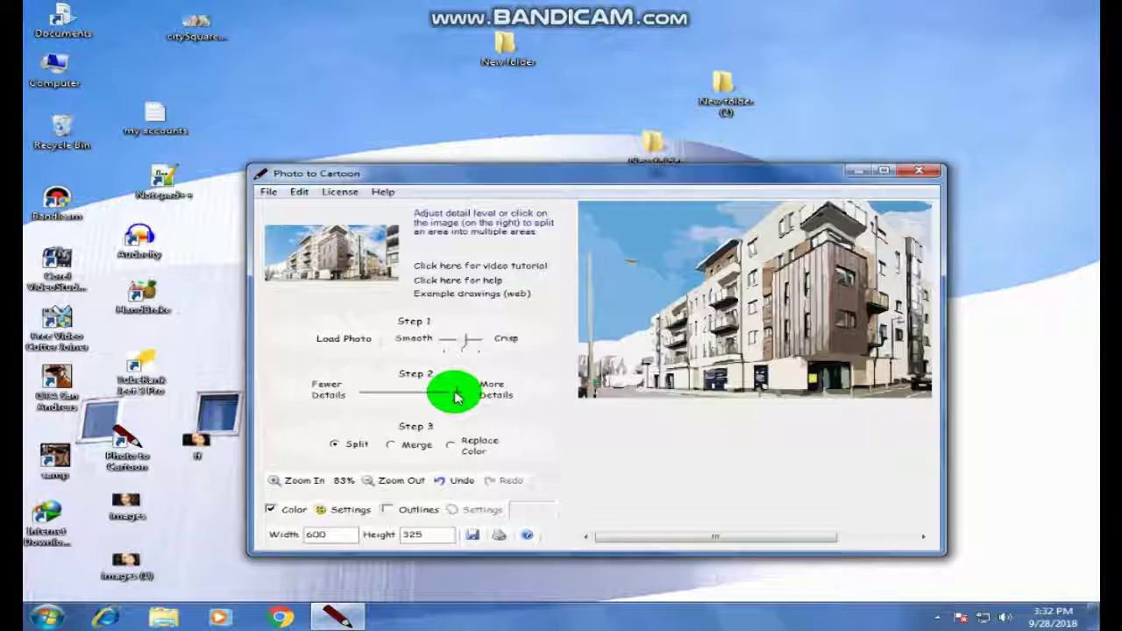
{"action": "left_click", "coordinate": [454, 397]}
{"action": "left_click", "coordinate": [787, 281]}
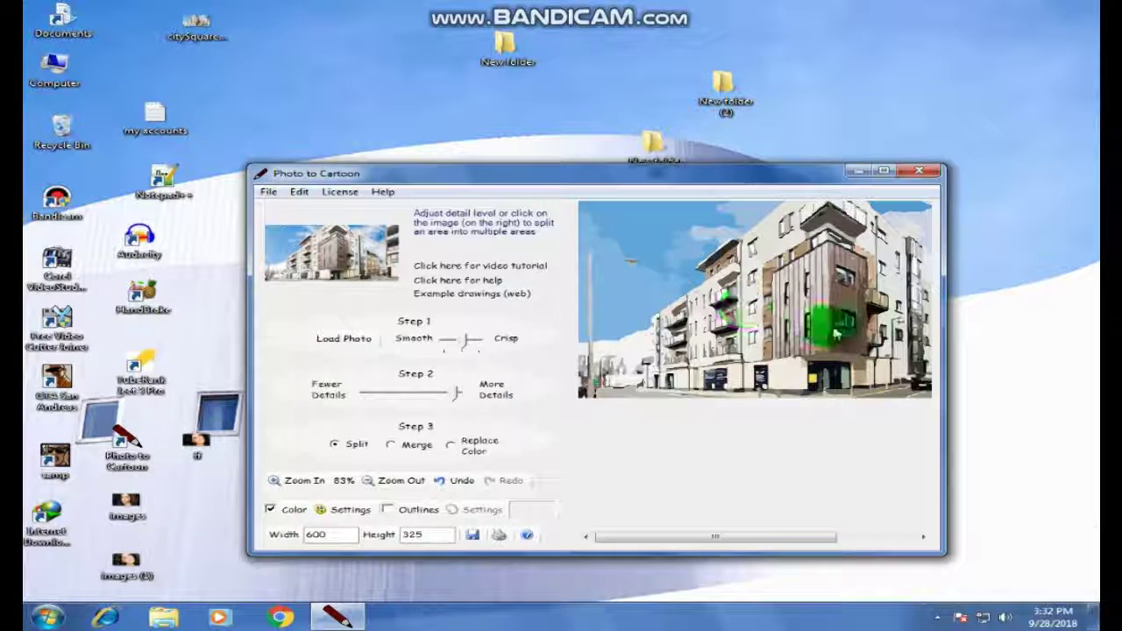
{"action": "left_click", "coordinate": [267, 191]}
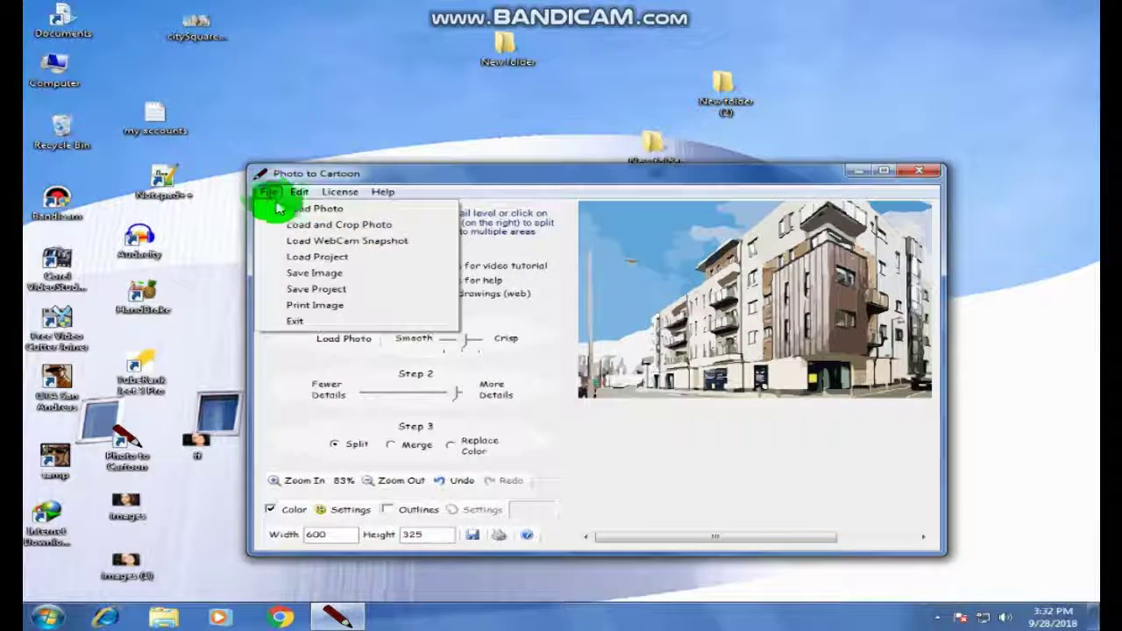
Step: Save the building cartoon as the JPEG 'gg' on the Desktop
{"action": "left_click", "coordinate": [337, 274]}
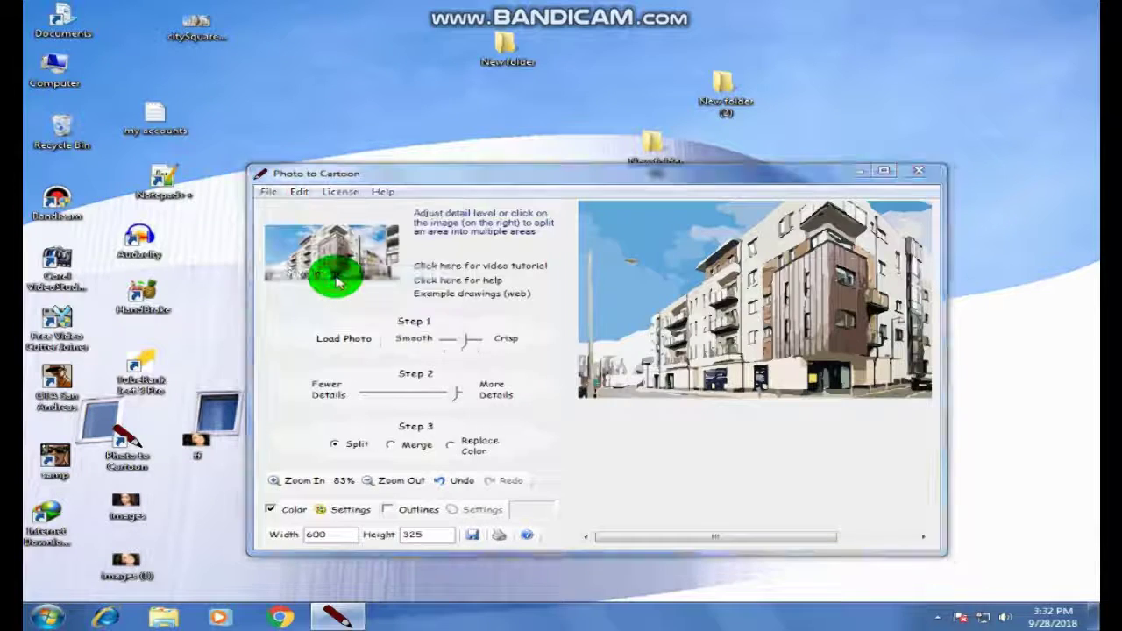
{"action": "type", "text": "ff"}
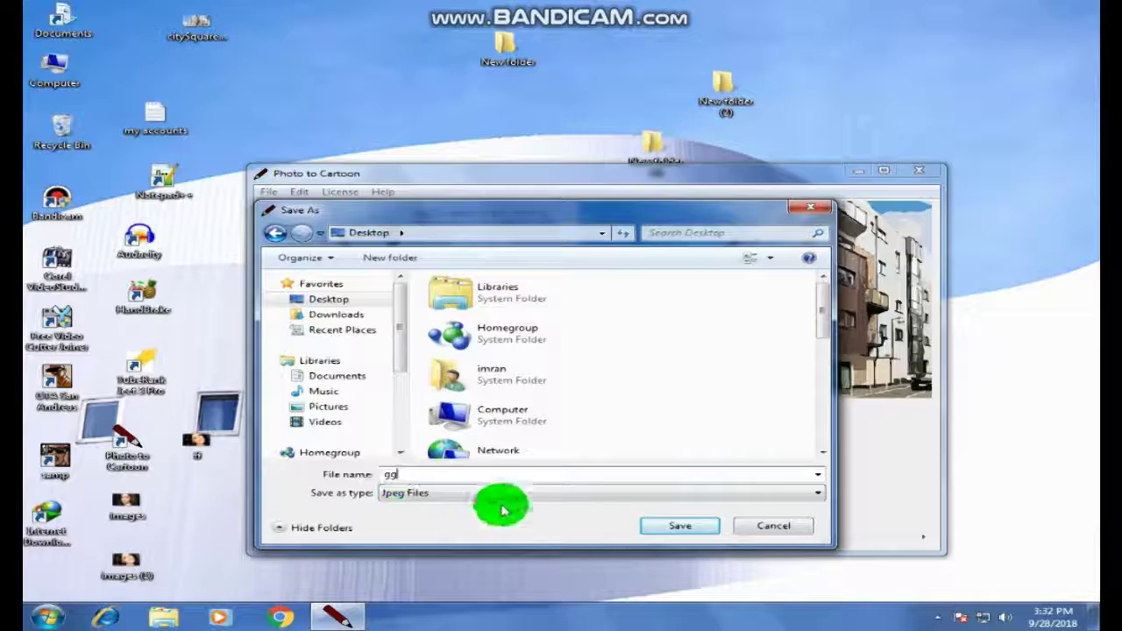
{"action": "left_click", "coordinate": [658, 526]}
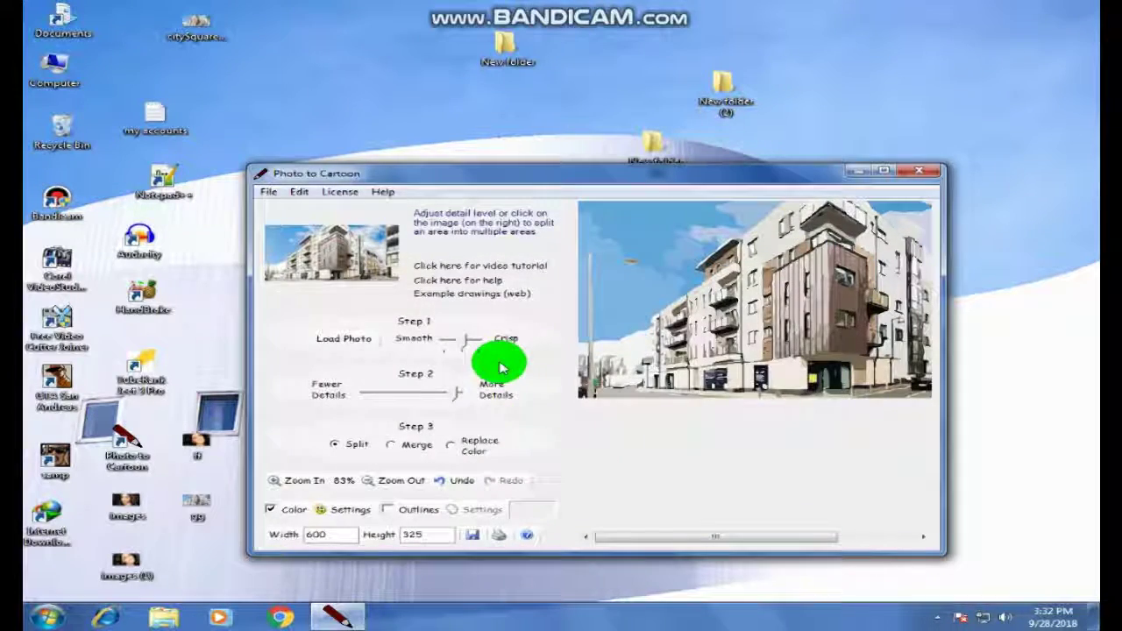
{"action": "right_click", "coordinate": [189, 509]}
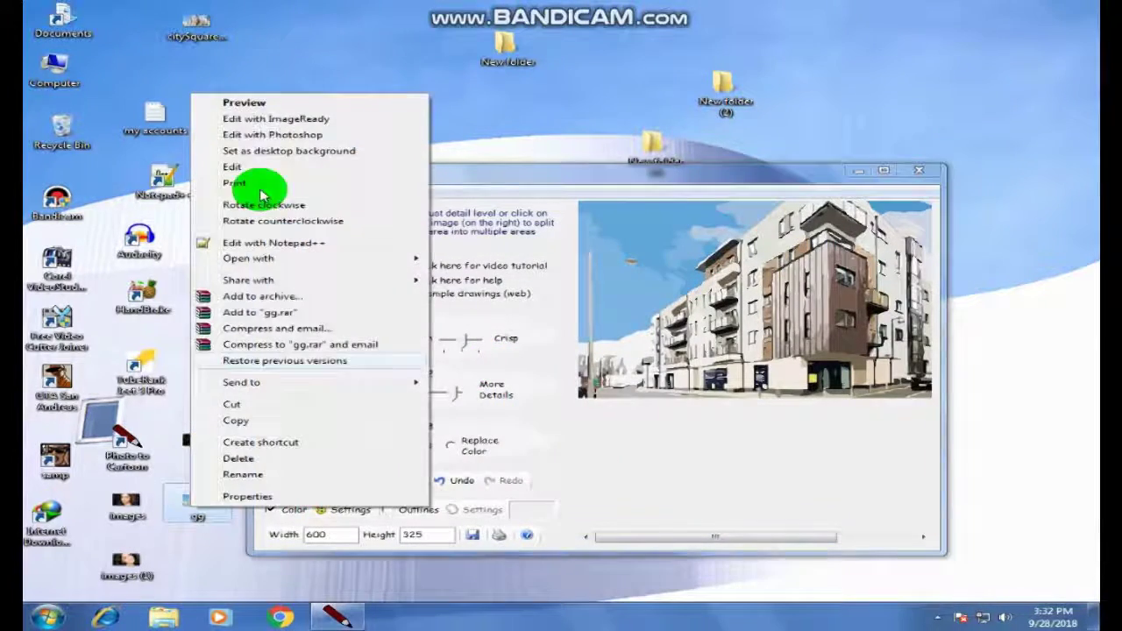
{"action": "left_click", "coordinate": [252, 105]}
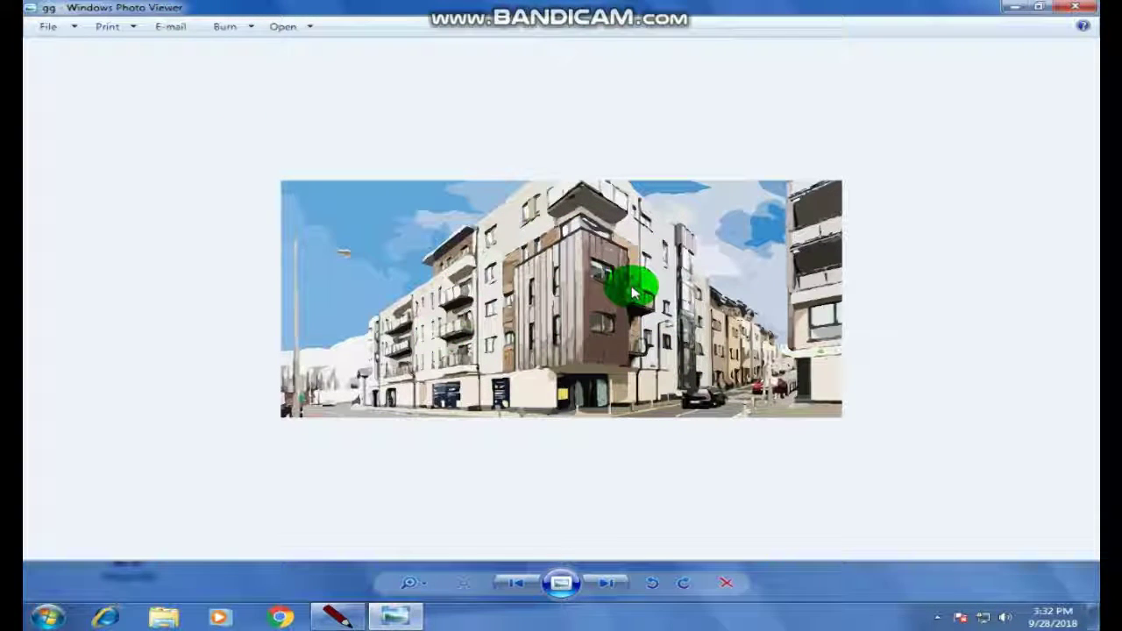
{"action": "left_click", "coordinate": [410, 582]}
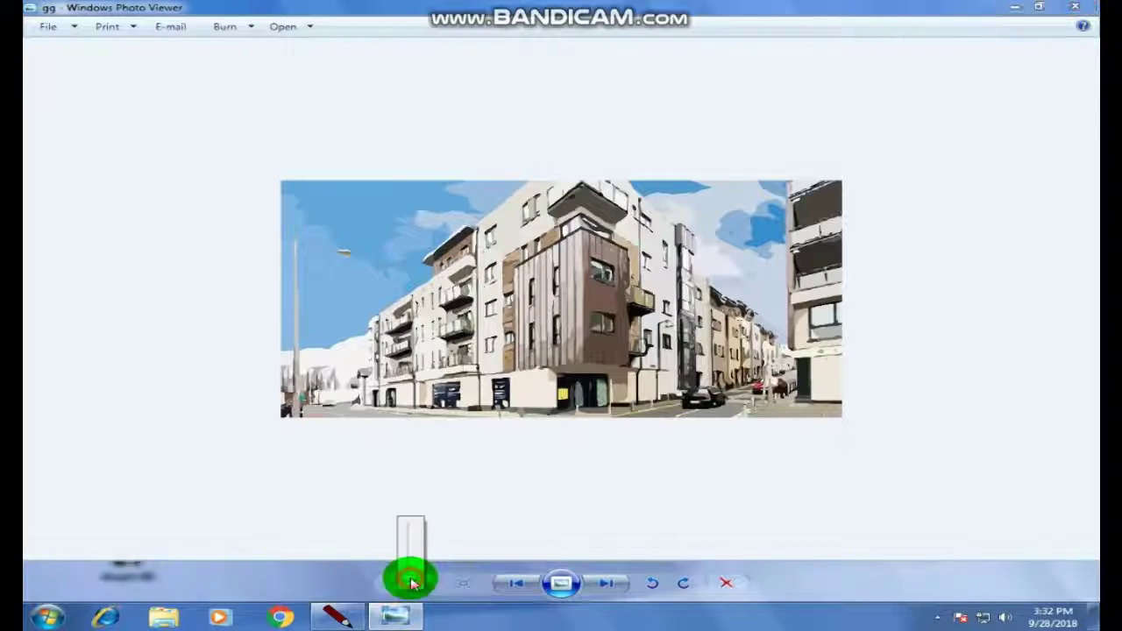
{"action": "left_click_drag", "start_coordinate": [411, 582], "coordinate": [409, 543]}
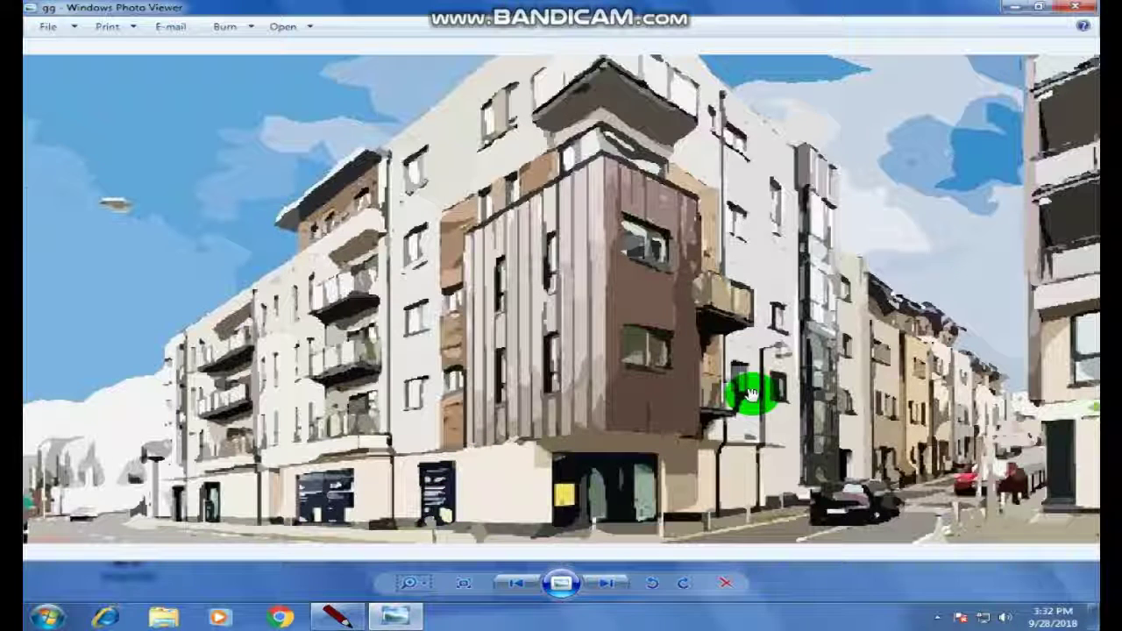
{"action": "left_click", "coordinate": [1089, 8]}
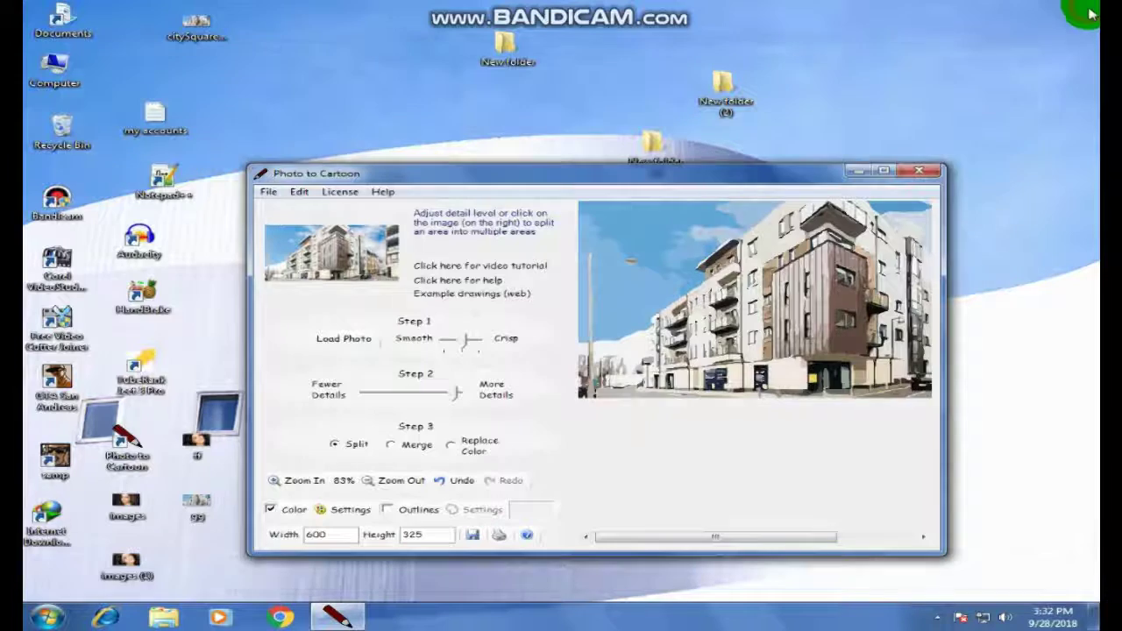
Step: Close Photo to Cartoon, preview citySquareWatercourseRoad_large zoomed in, then close Photo Viewer
{"action": "left_click", "coordinate": [928, 174]}
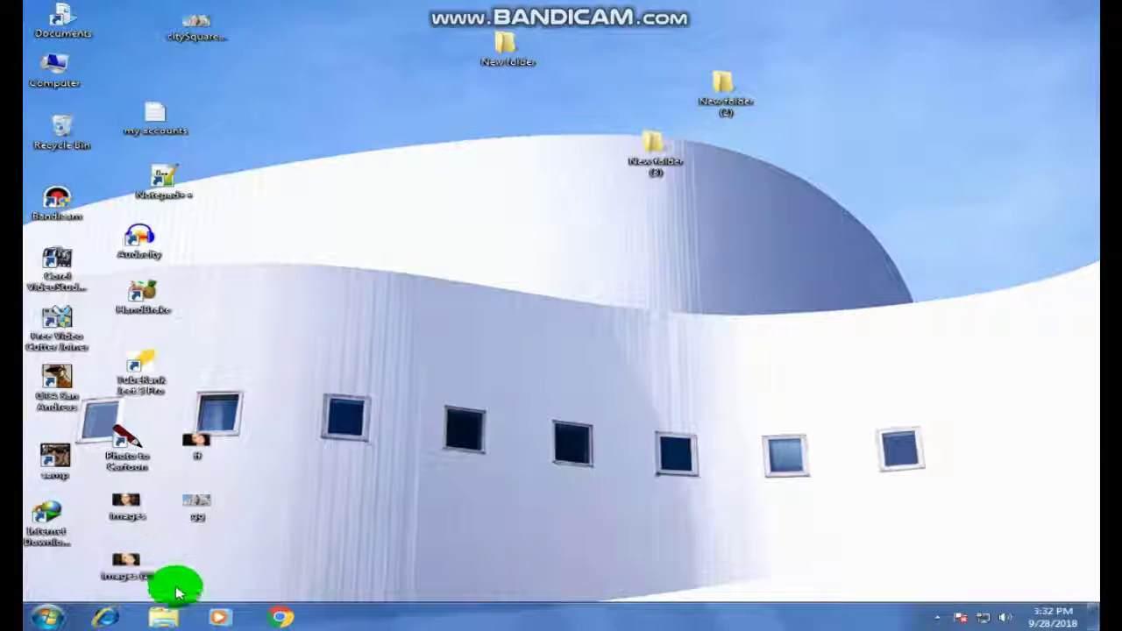
{"action": "right_click", "coordinate": [213, 37]}
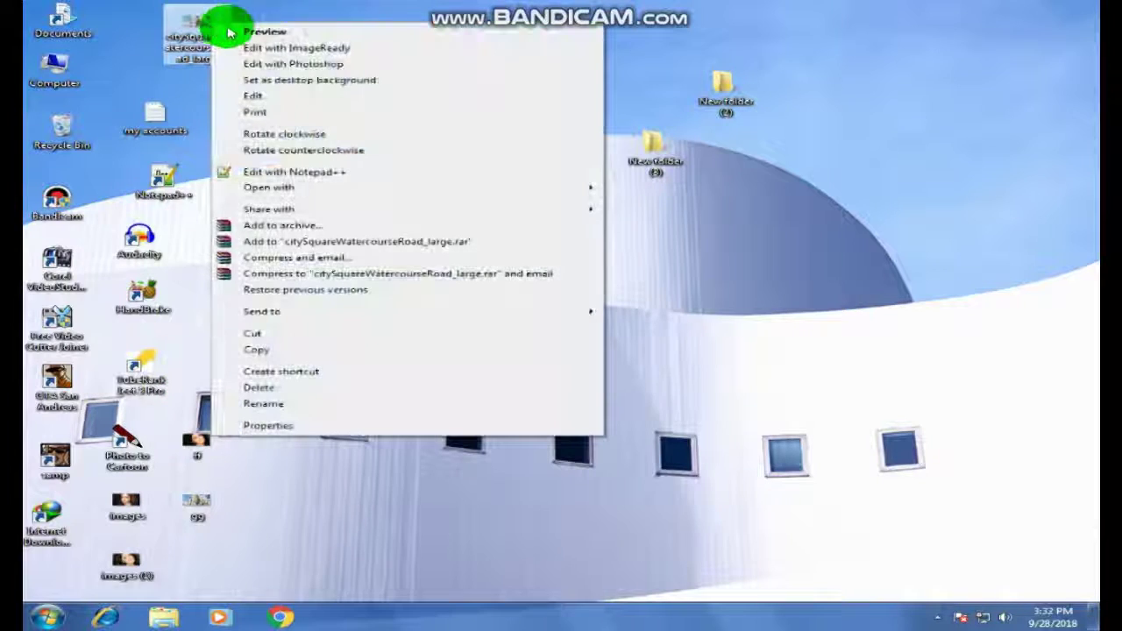
{"action": "left_click", "coordinate": [236, 32]}
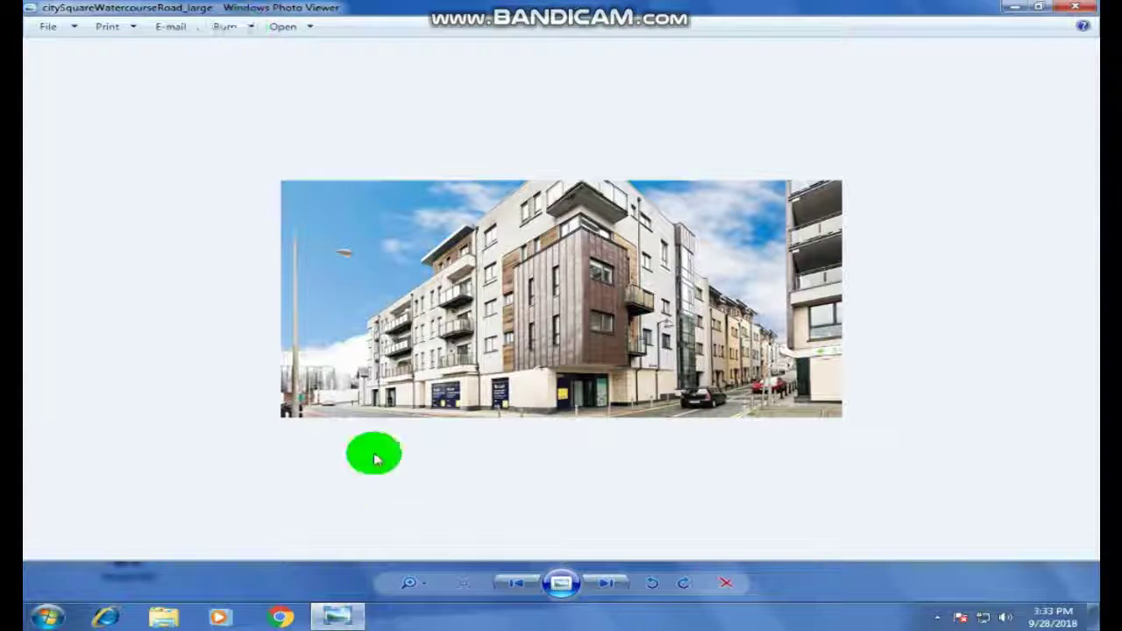
{"action": "left_click", "coordinate": [421, 584]}
{"action": "left_click_drag", "start_coordinate": [422, 590], "coordinate": [423, 570]}
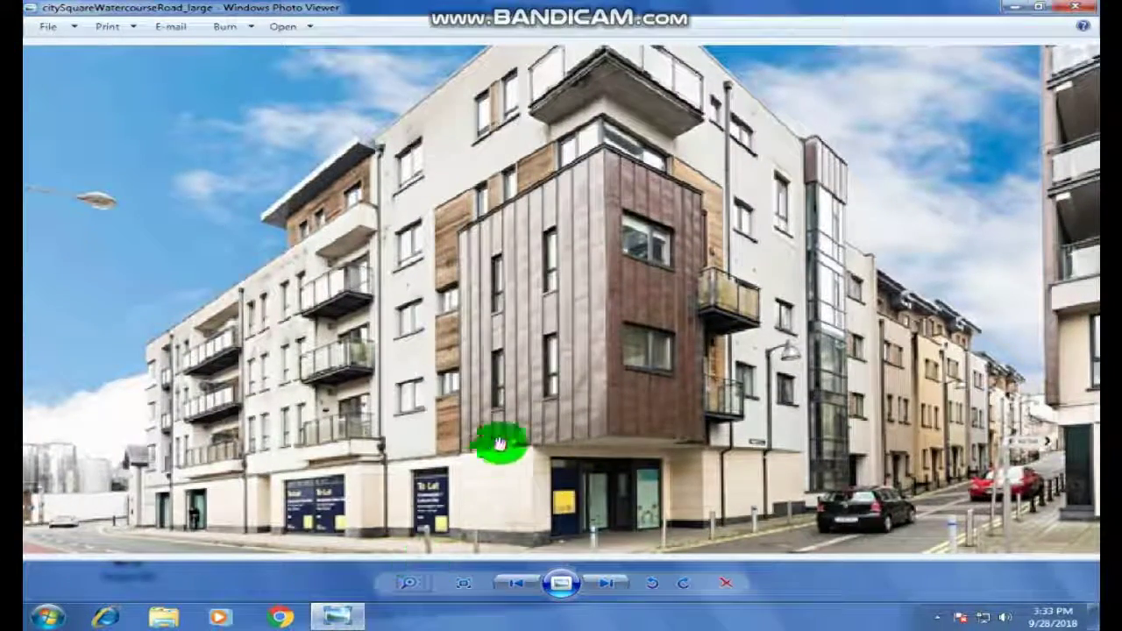
{"action": "left_click", "coordinate": [1076, 7]}
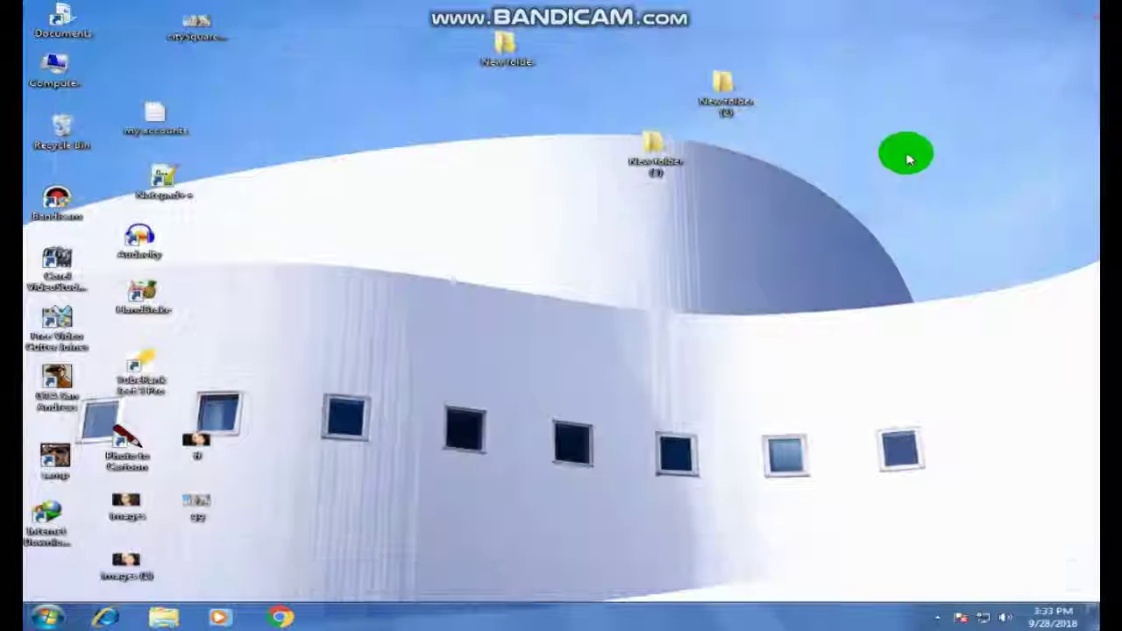